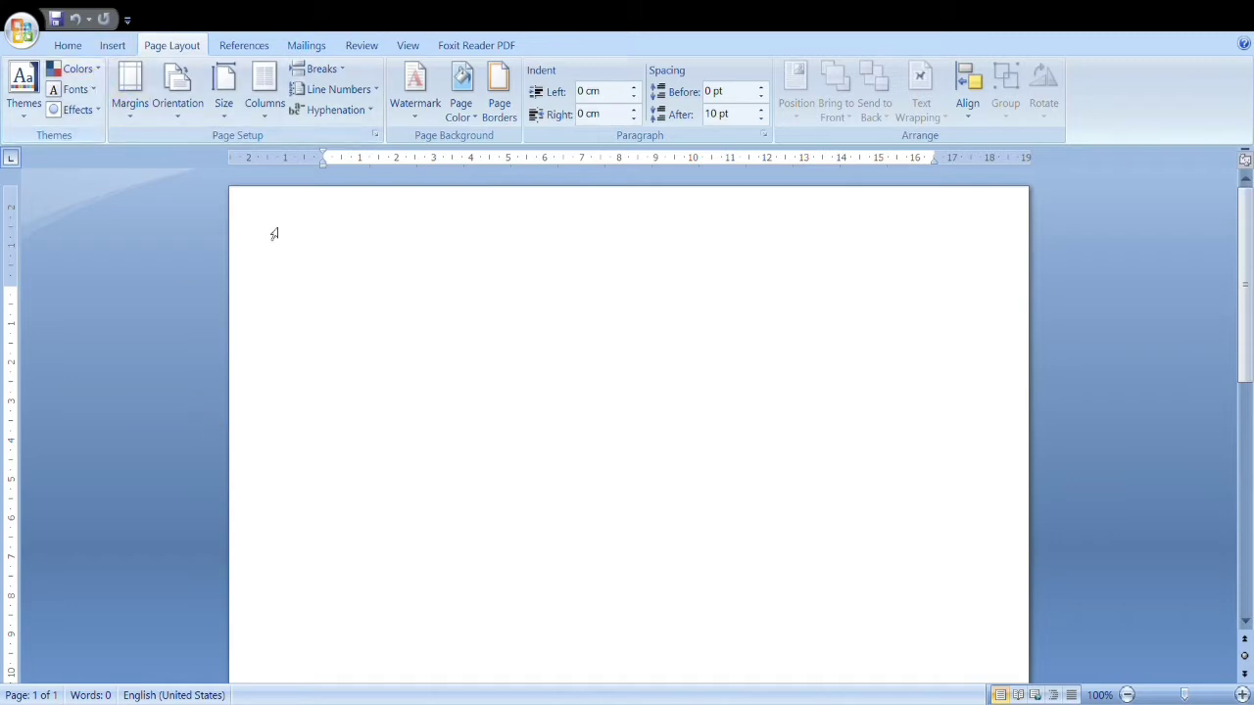
Set the page size to A4, 210 x 297 mm
left_click(244, 45)
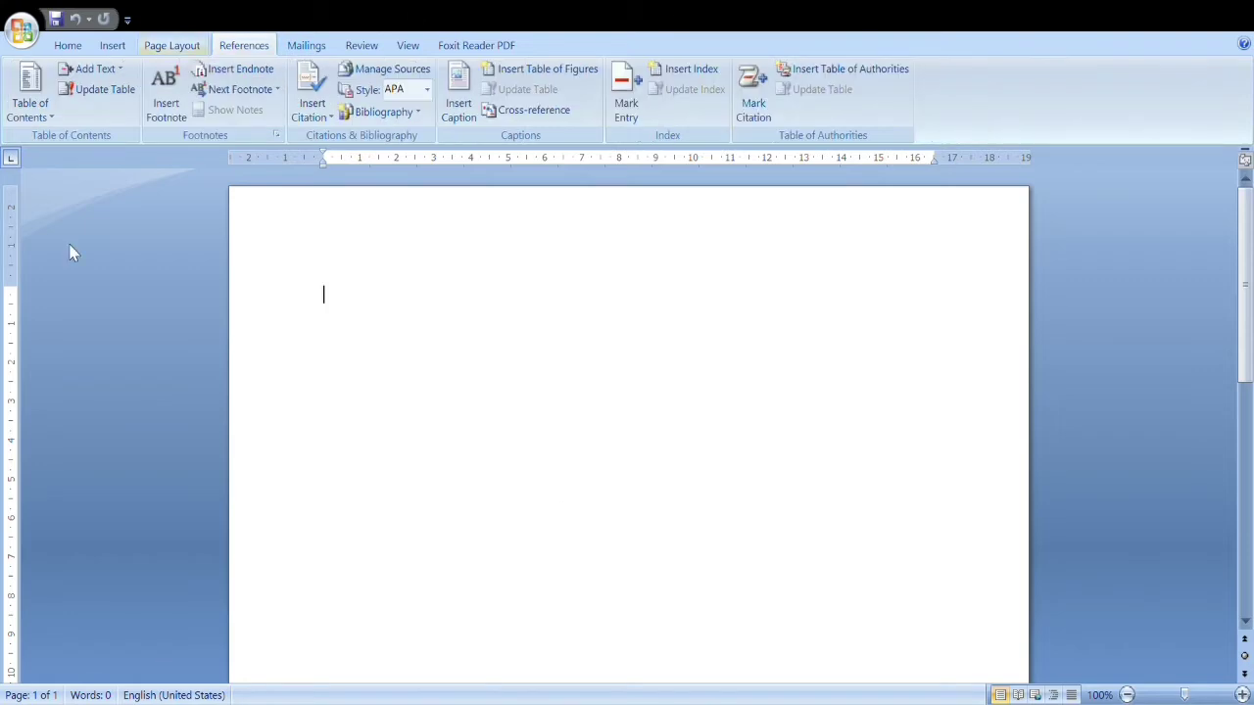
left_click(173, 49)
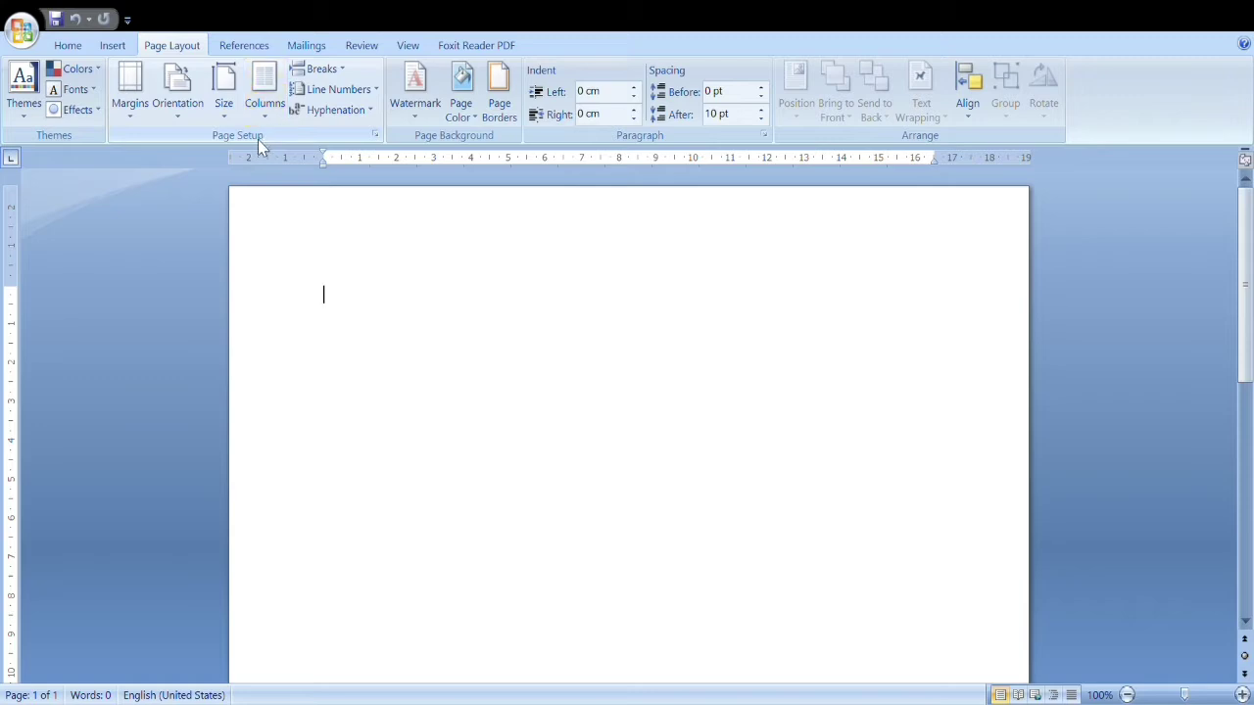
left_click(224, 100)
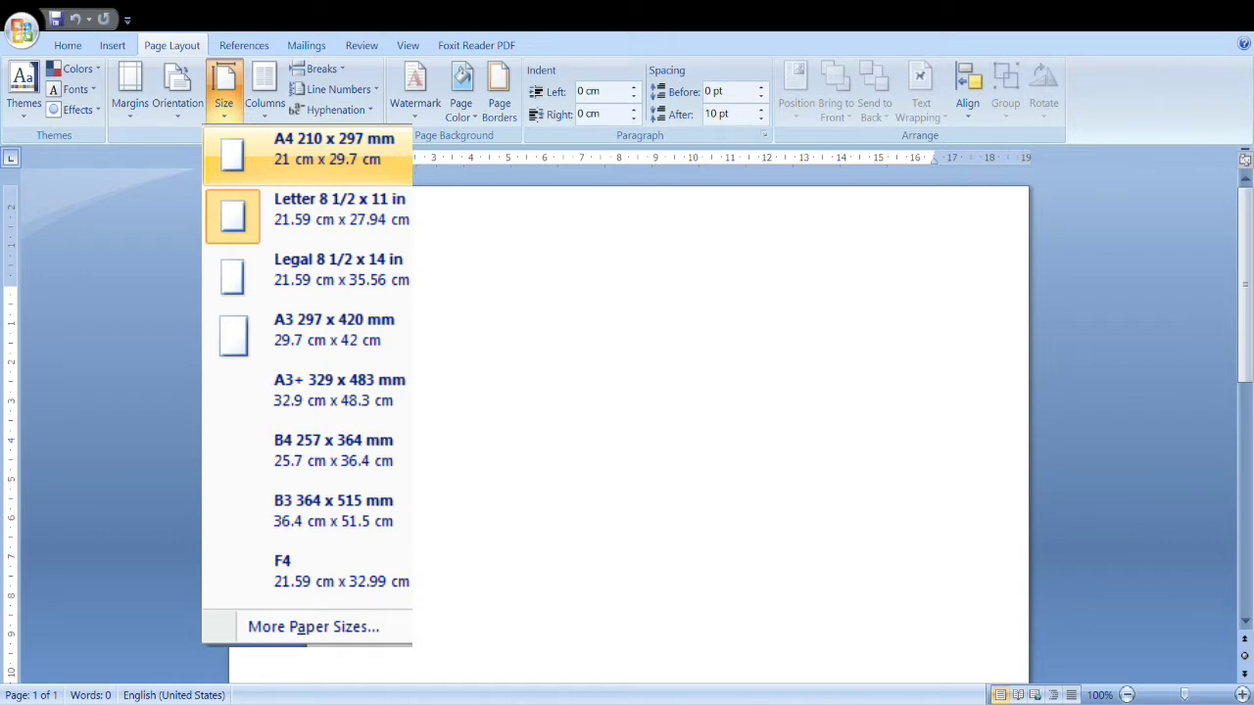
left_click(259, 155)
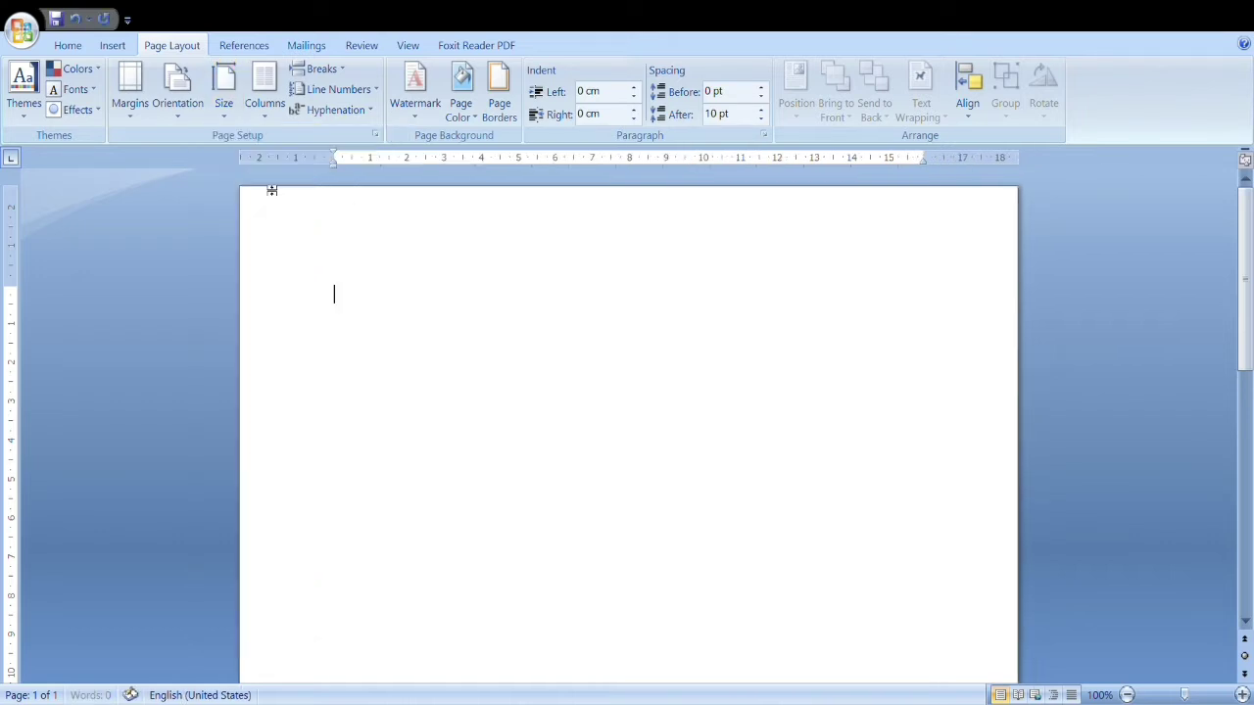
Keep portrait orientation and apply custom margins: top and left 4 cm, bottom and right 3 cm
left_click(193, 110)
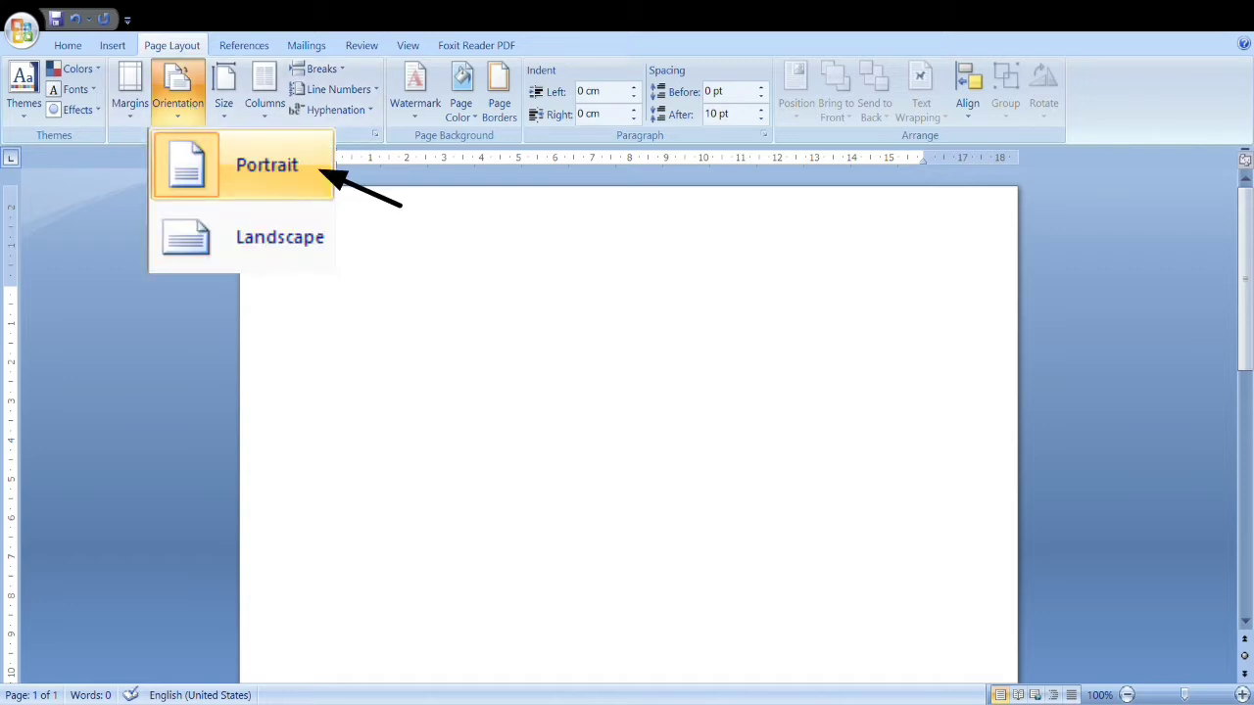
left_click(257, 157)
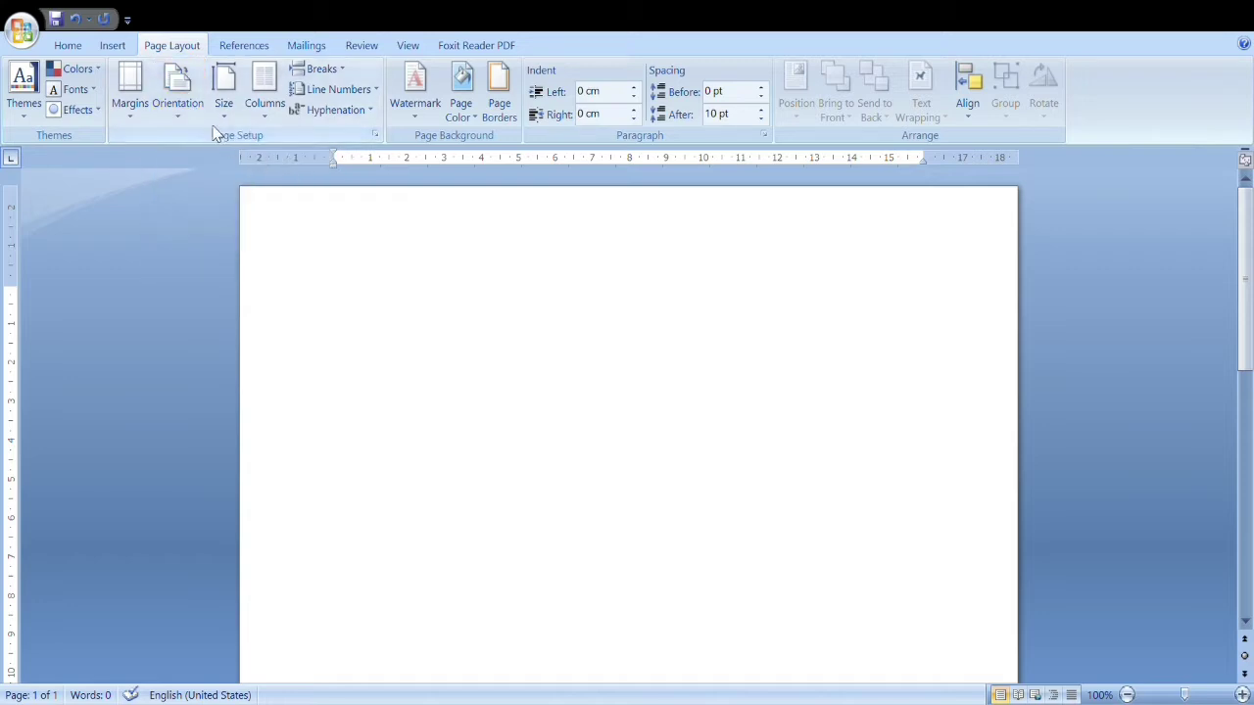
left_click(135, 106)
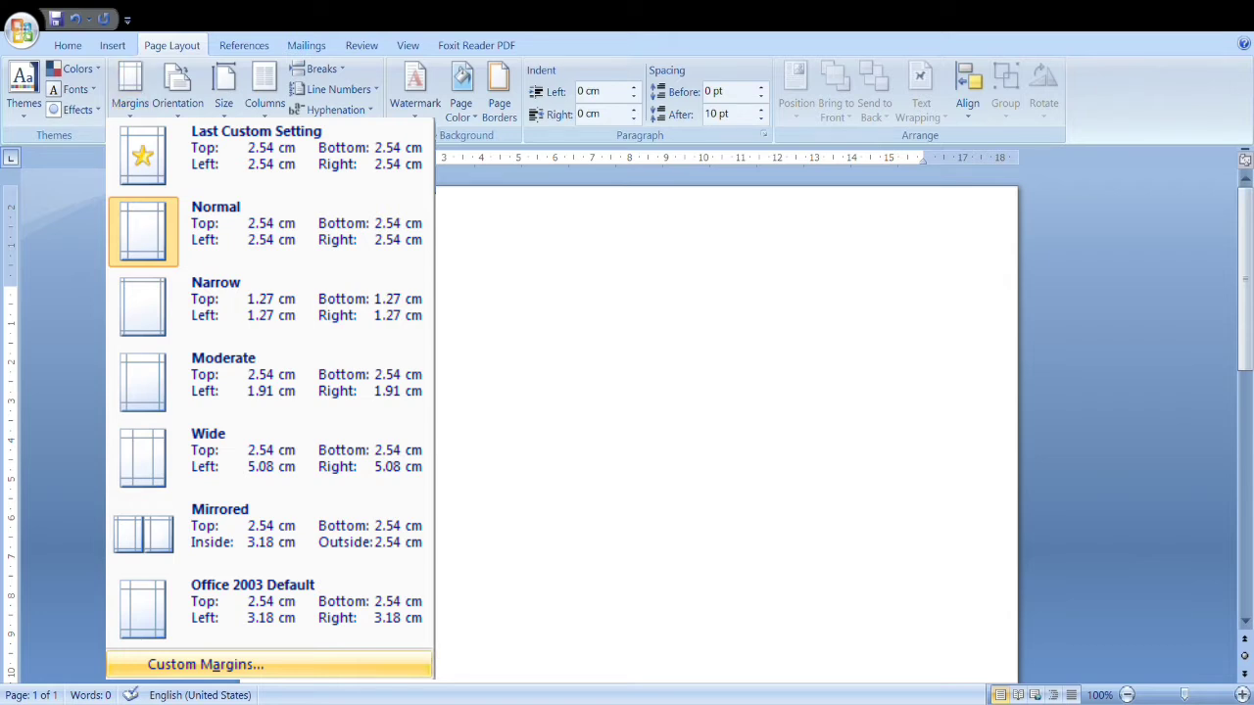
left_click(606, 456)
type("3")
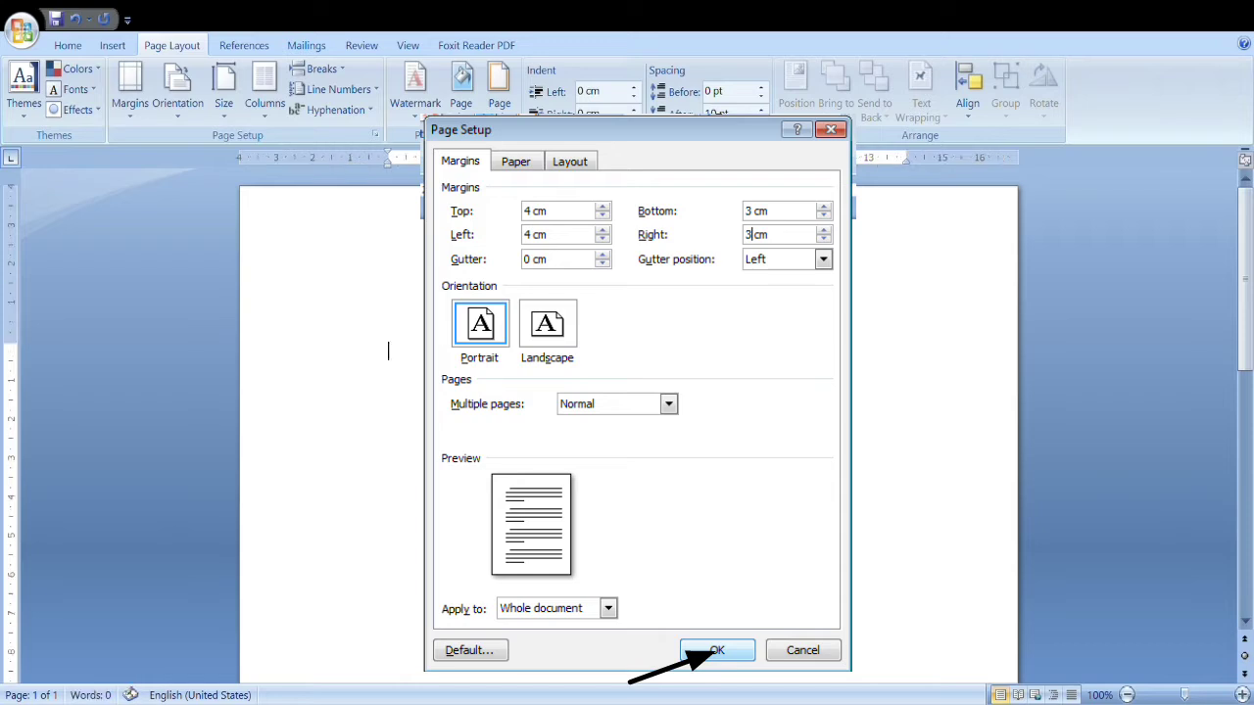
left_click(717, 650)
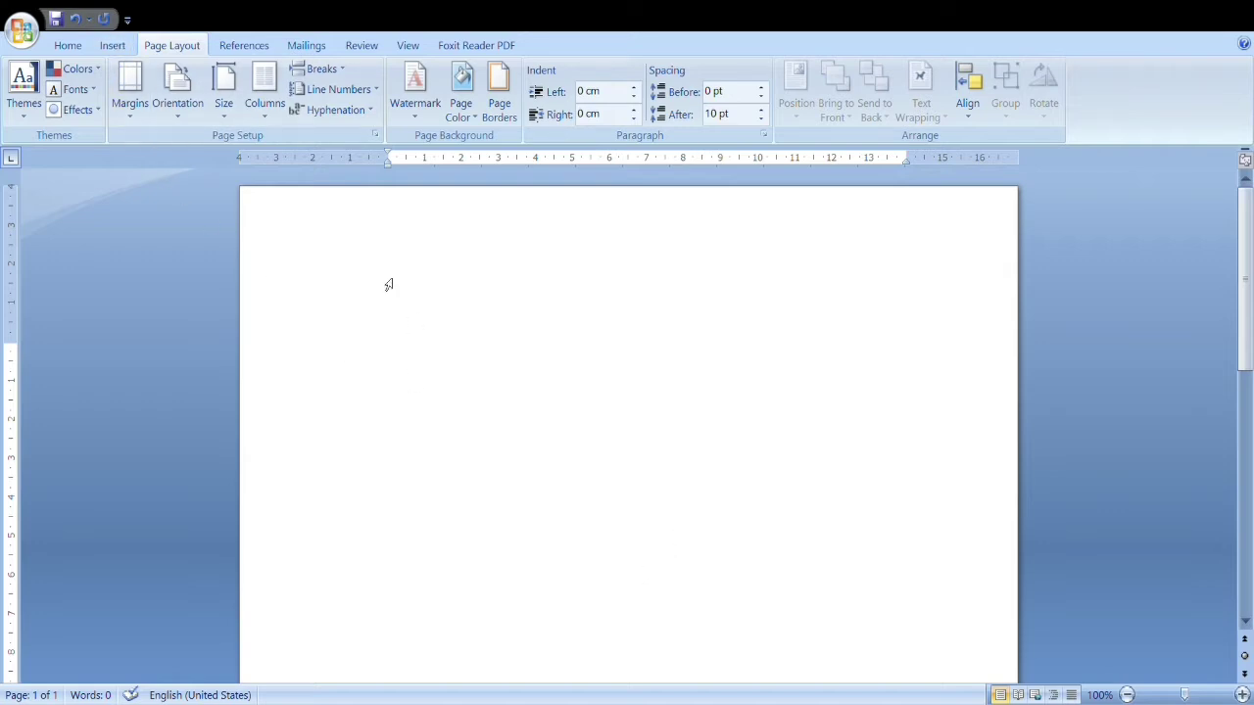
Choose Times New Roman at 12 pt and 1.5 line spacing on the Home tab
left_click(83, 49)
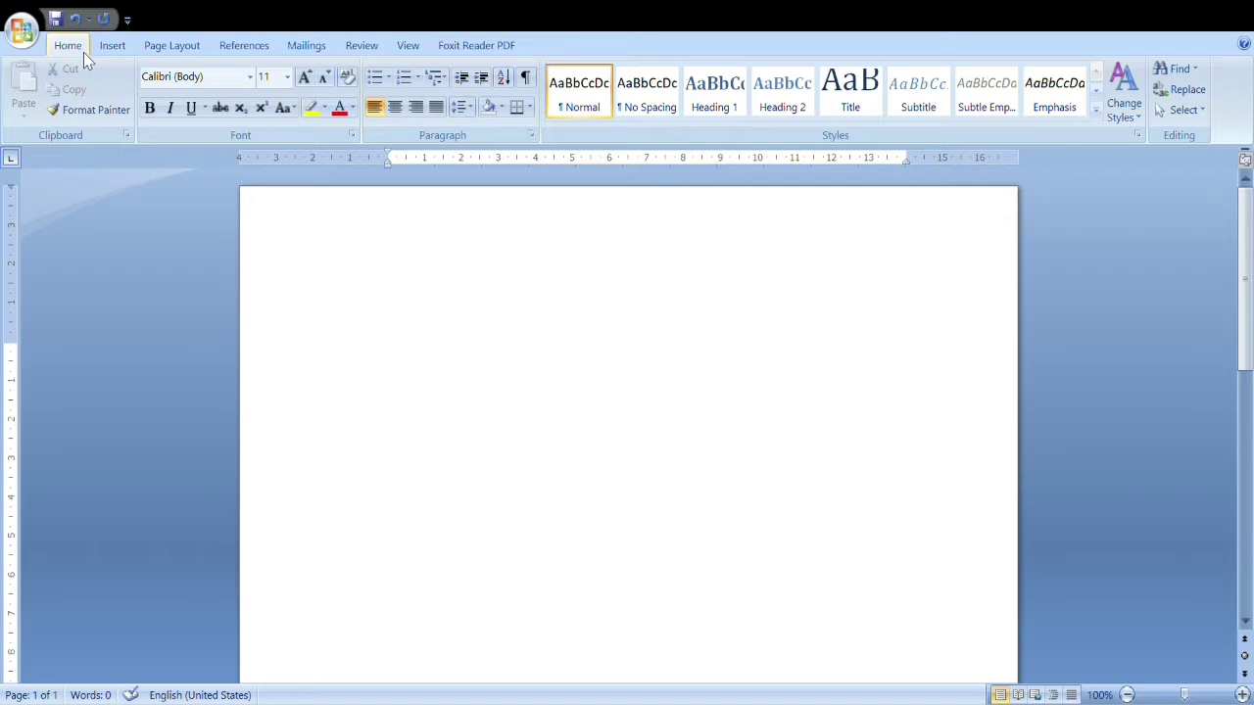
left_click(251, 78)
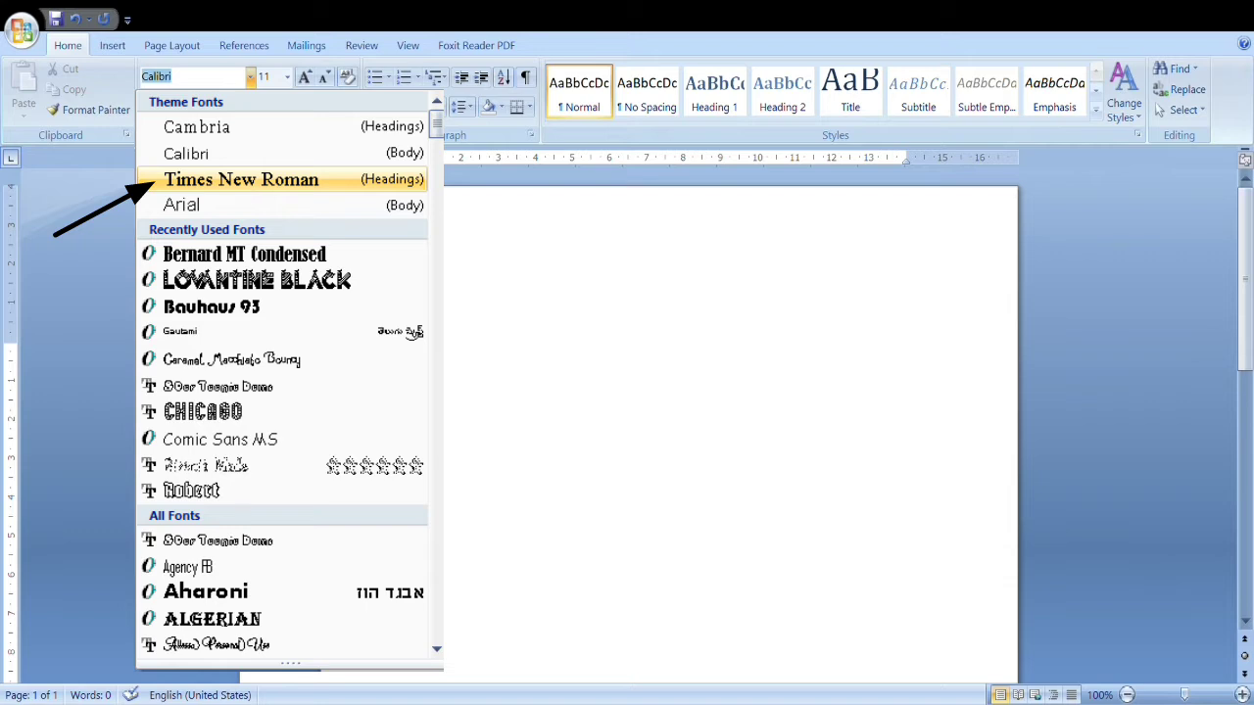
left_click(241, 179)
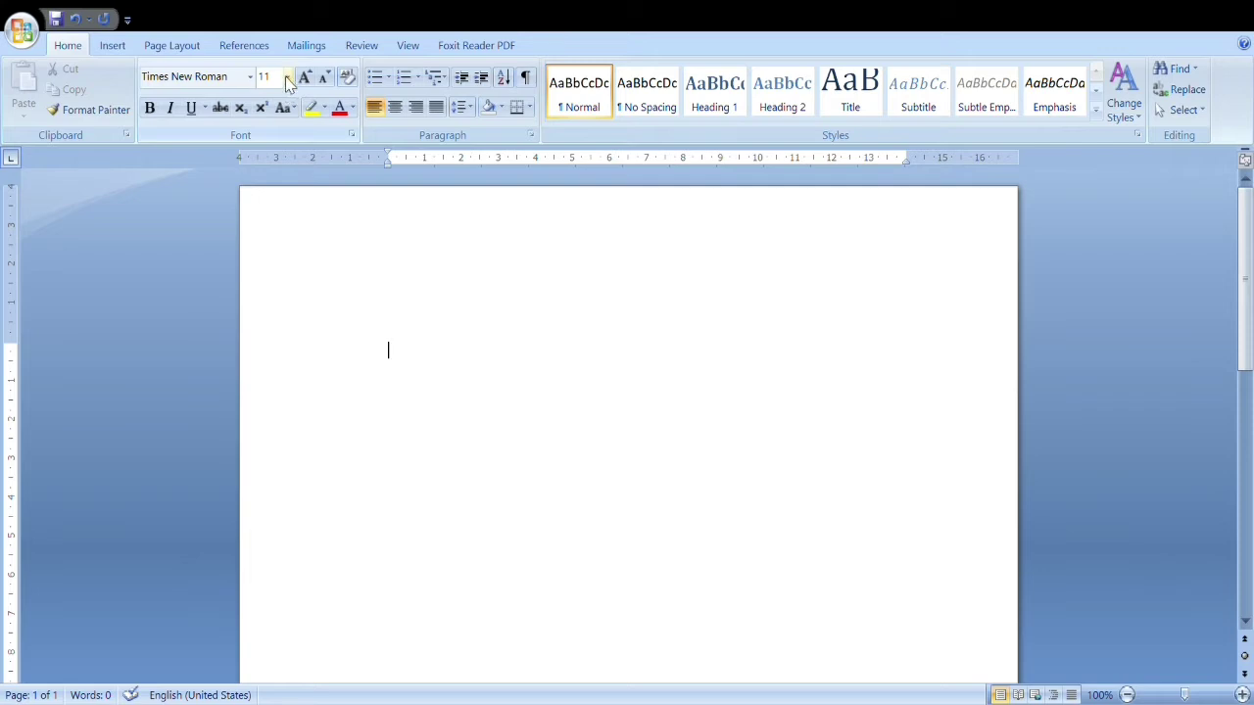
left_click(287, 79)
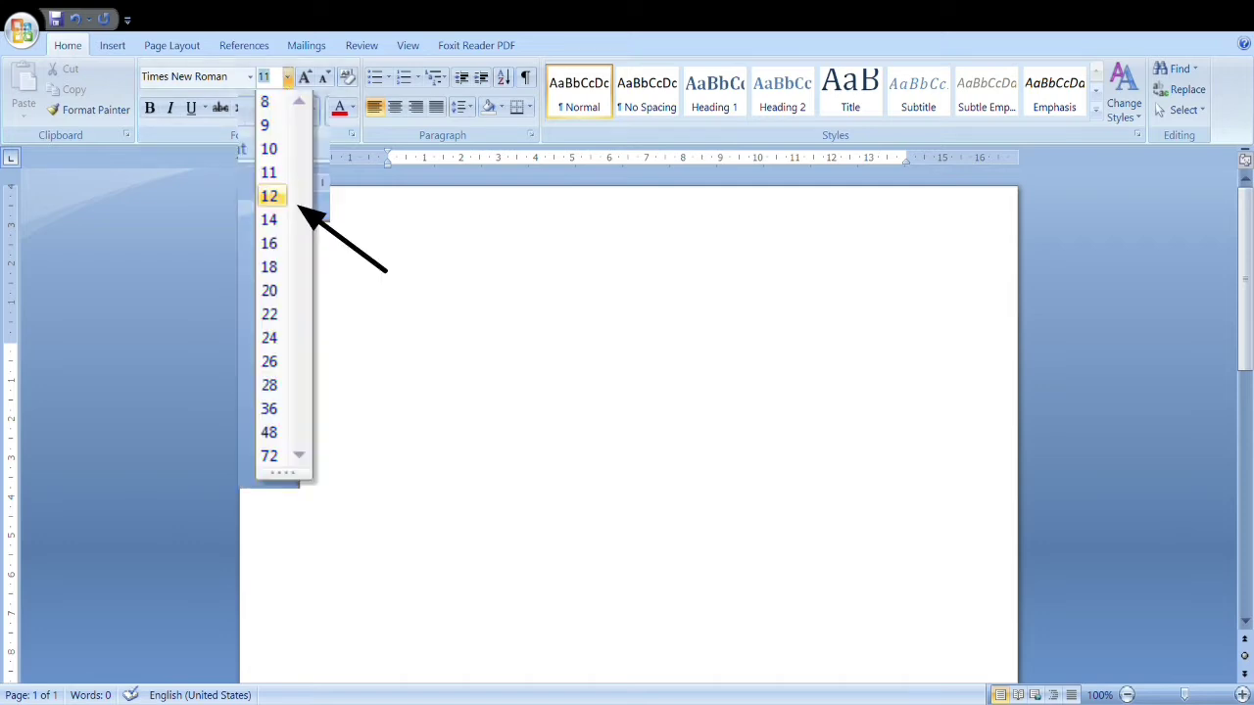
left_click(269, 196)
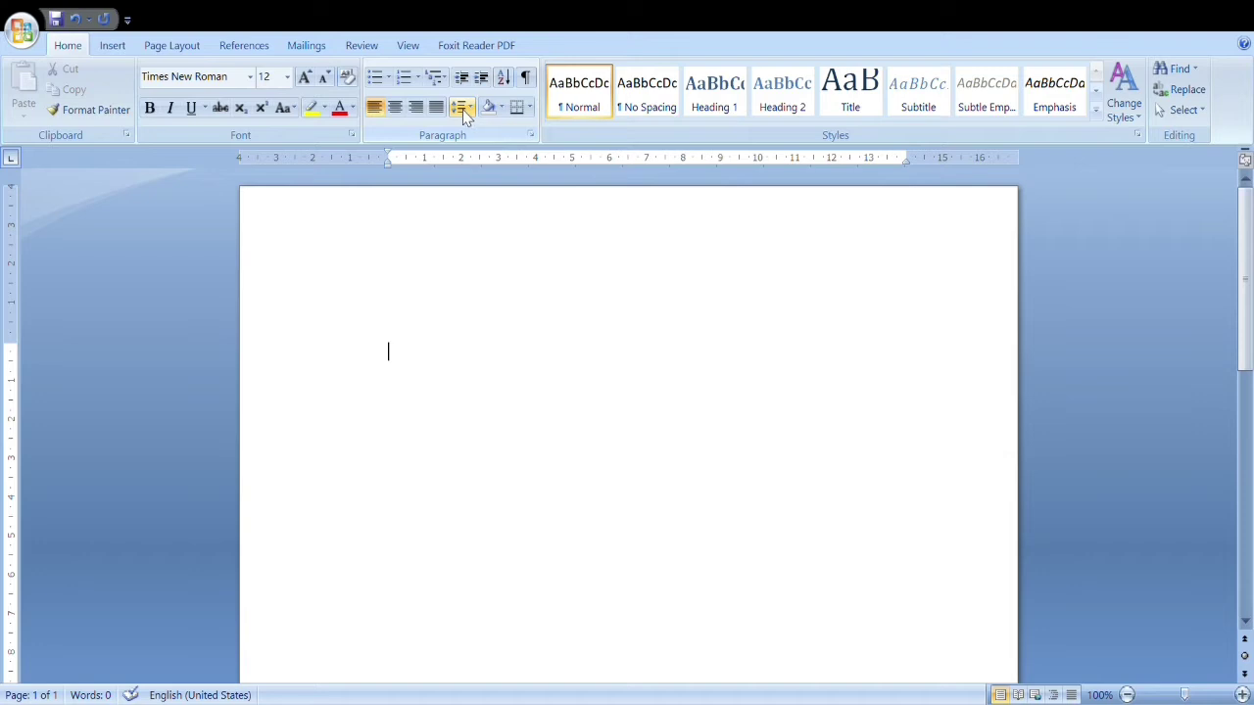
left_click(464, 107)
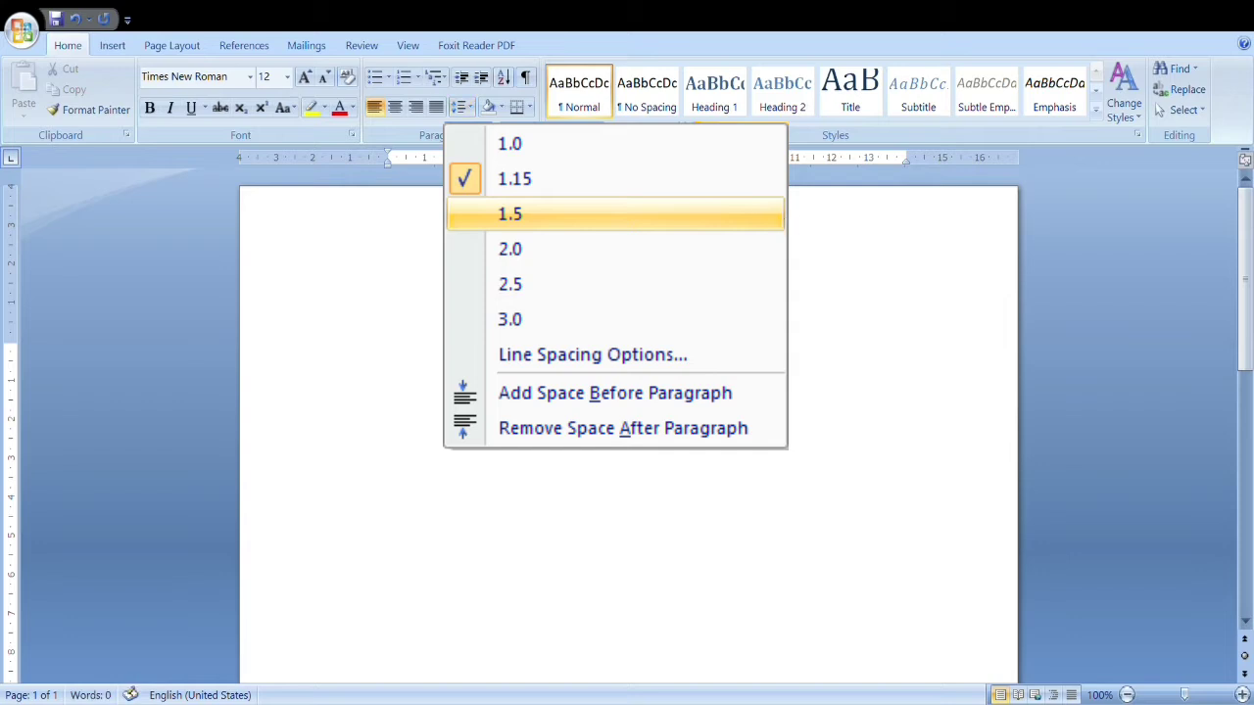
left_click(488, 217)
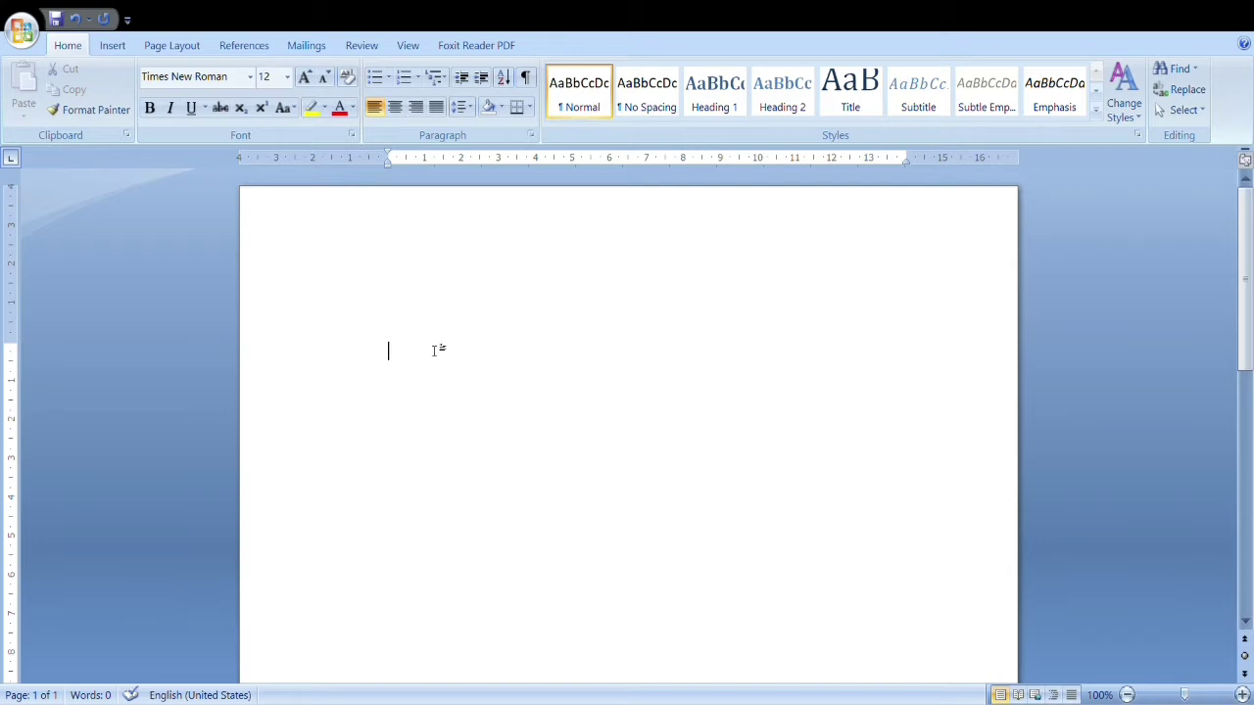
Type the title 'KEGIATANKU HARI INI', center and bold it, then start a new line below
type("K")
type("EGI")
type("ATA")
type("NKU H")
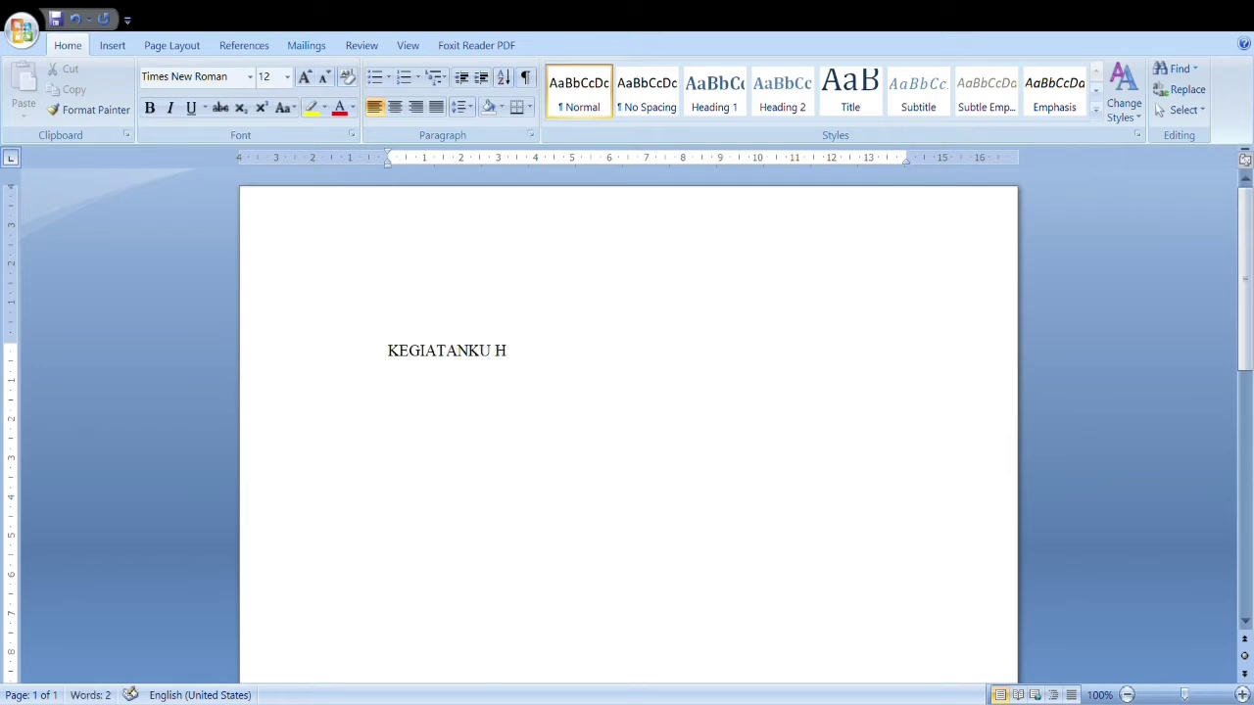
type("ARI IN")
type("I")
left_click(399, 361)
left_click_drag(398, 360, 576, 360)
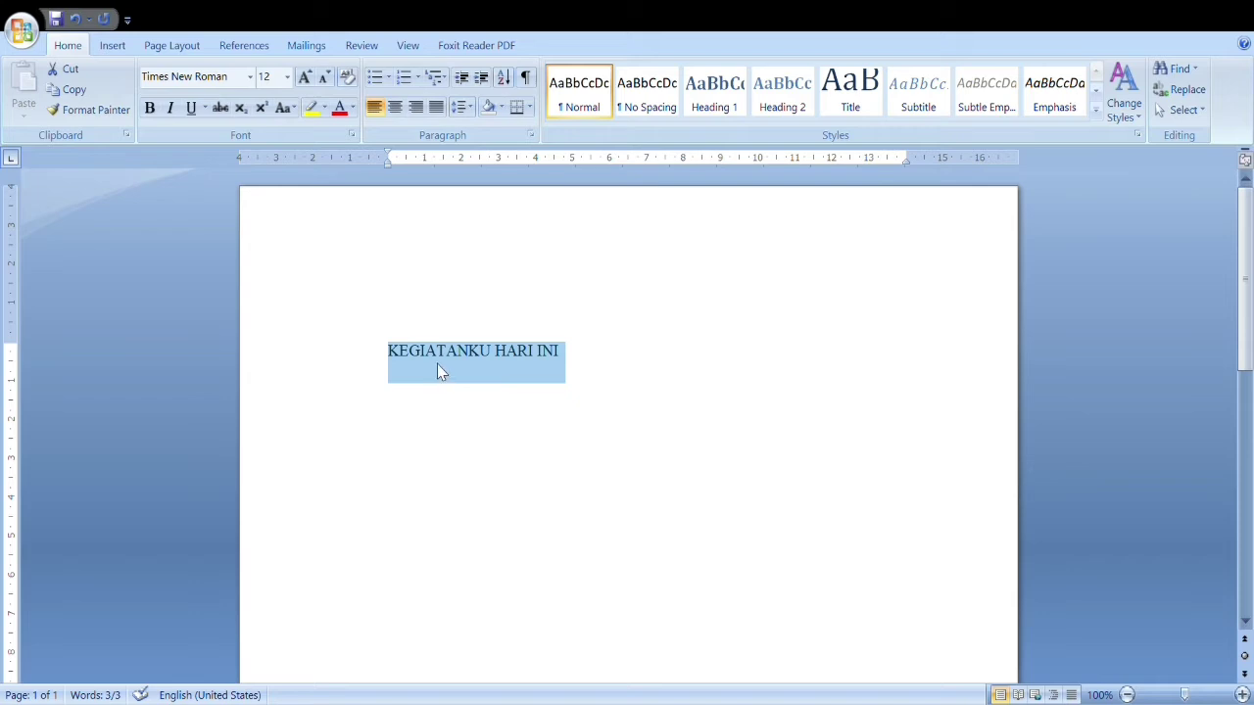
left_click(396, 111)
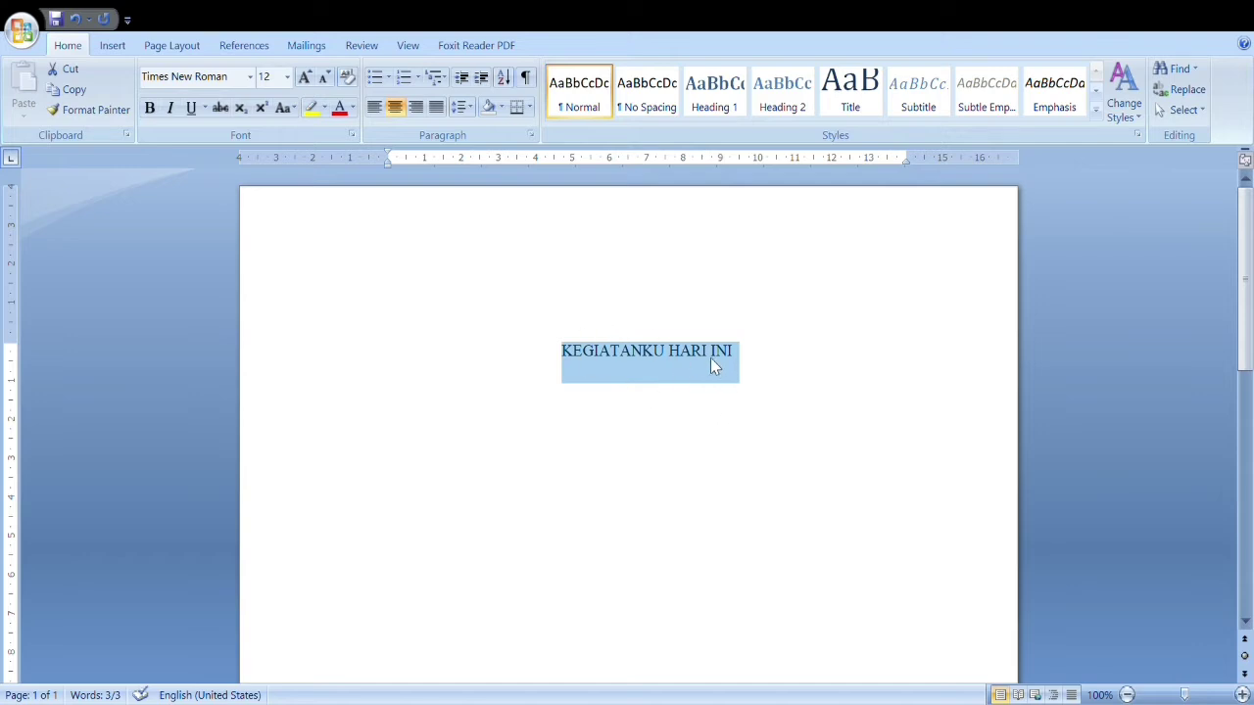
left_click(155, 112)
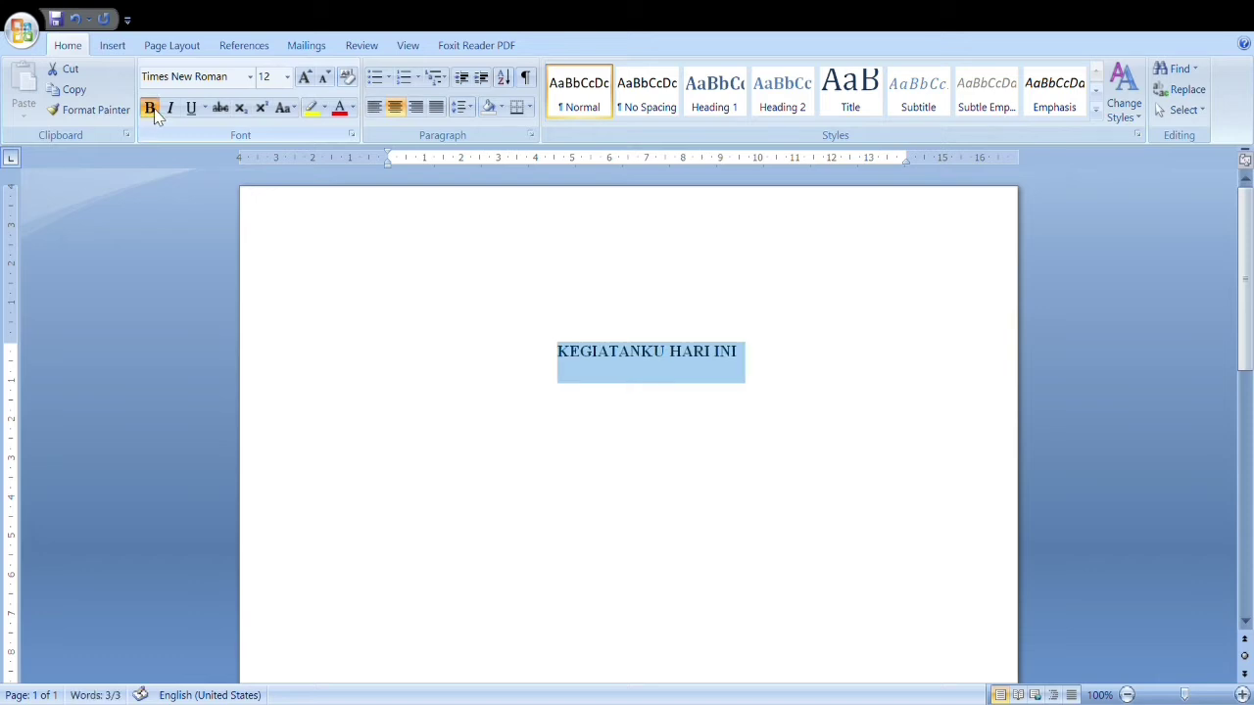
left_click(783, 365)
key("Return")
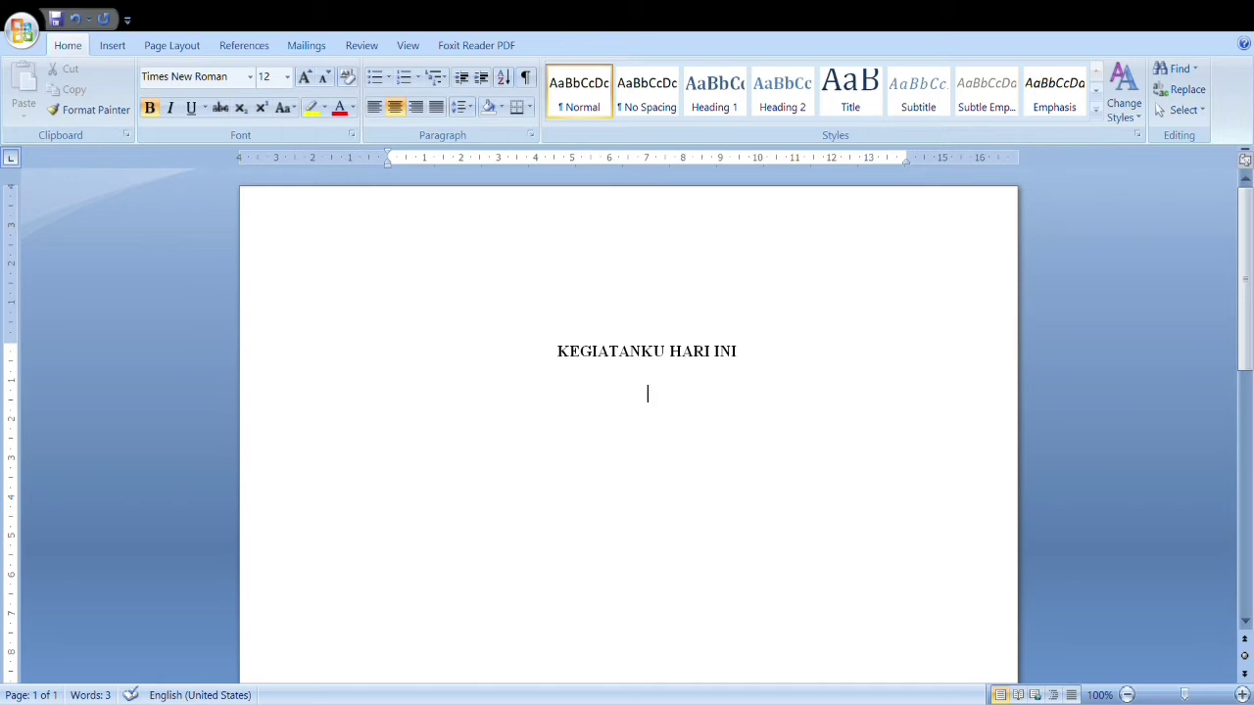
Insert the yellow car photo 'mobil 1' below the title
left_click(125, 53)
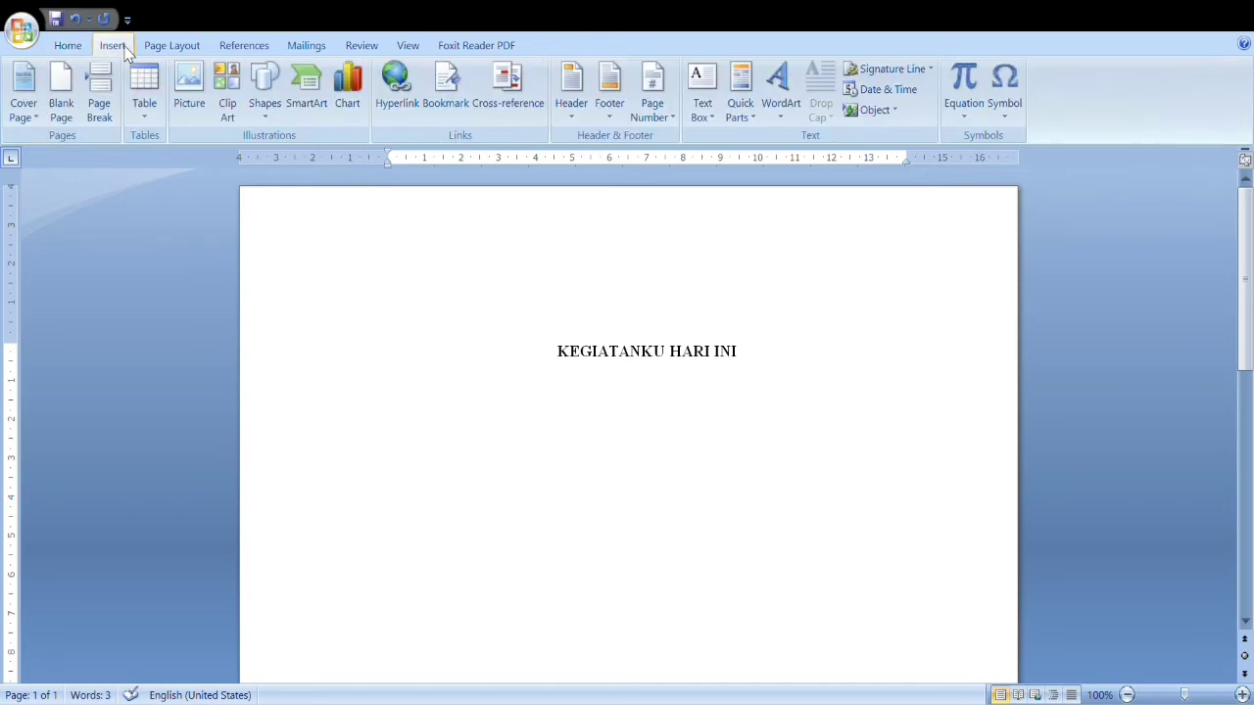
left_click(191, 88)
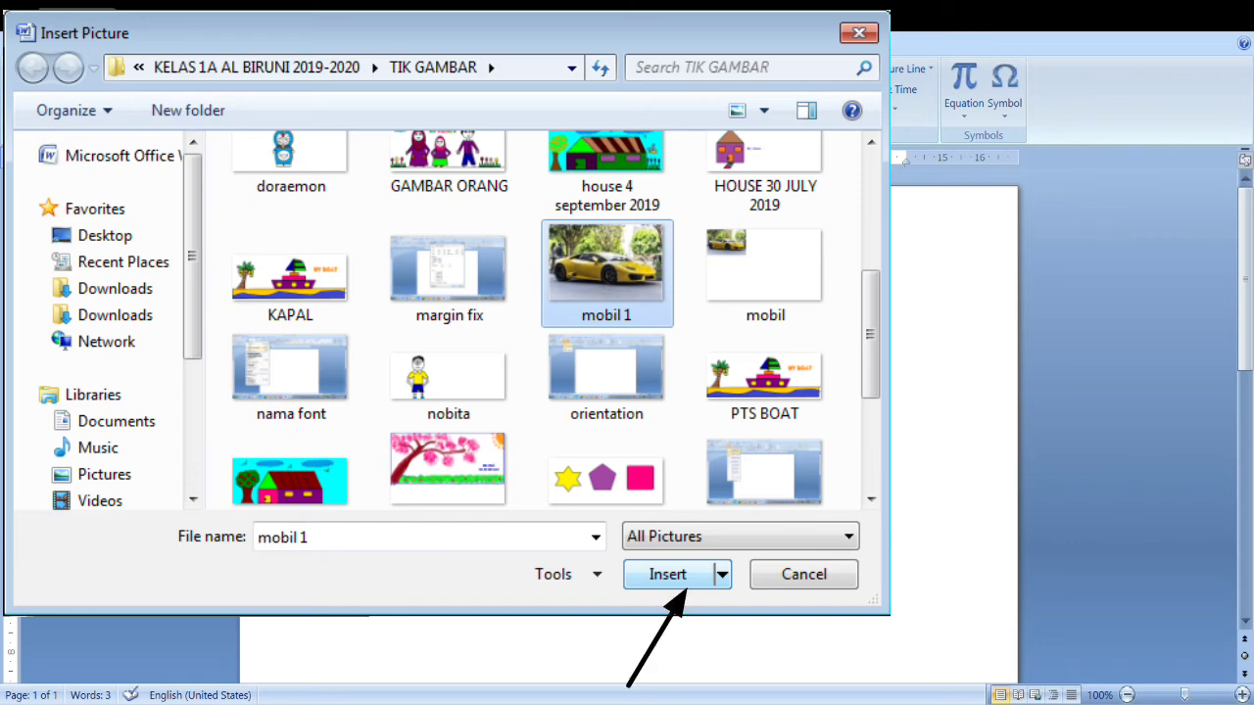
left_click(668, 574)
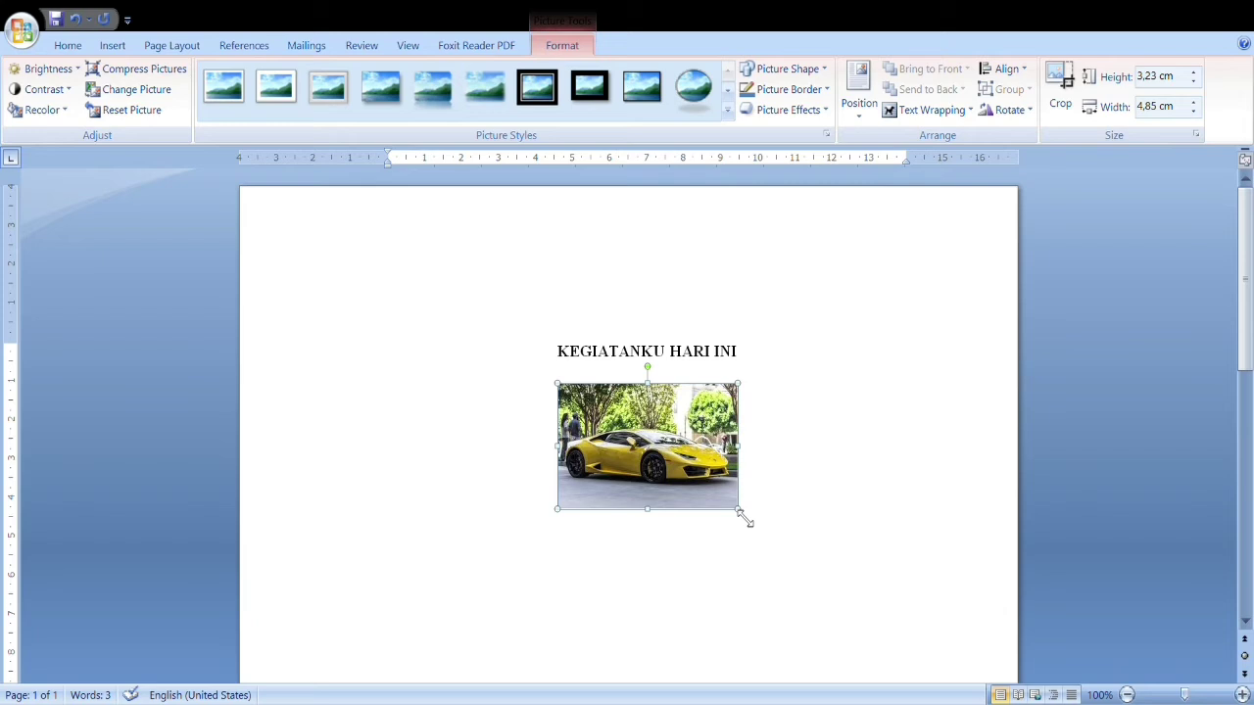
Enlarge the car photo to about 7.45 x 11.2 cm
left_click_drag(740, 511, 987, 650)
left_click_drag(987, 650, 983, 647)
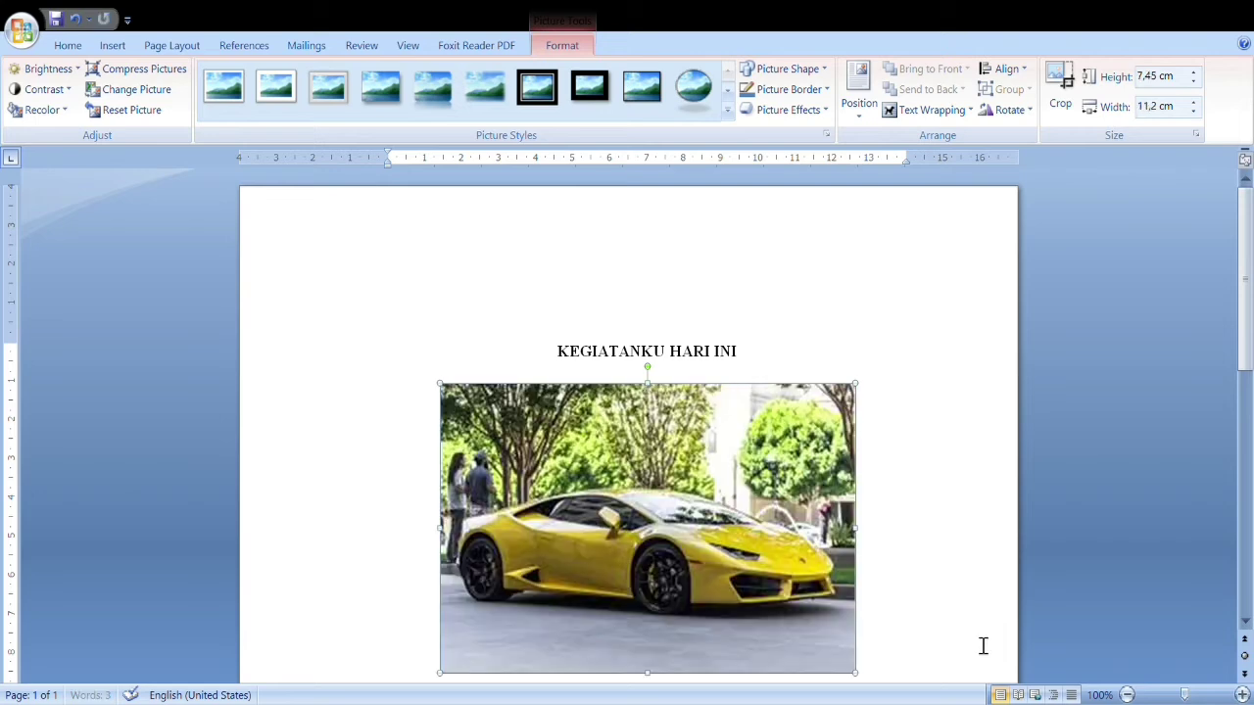
scroll(1251, 296, "down", 3)
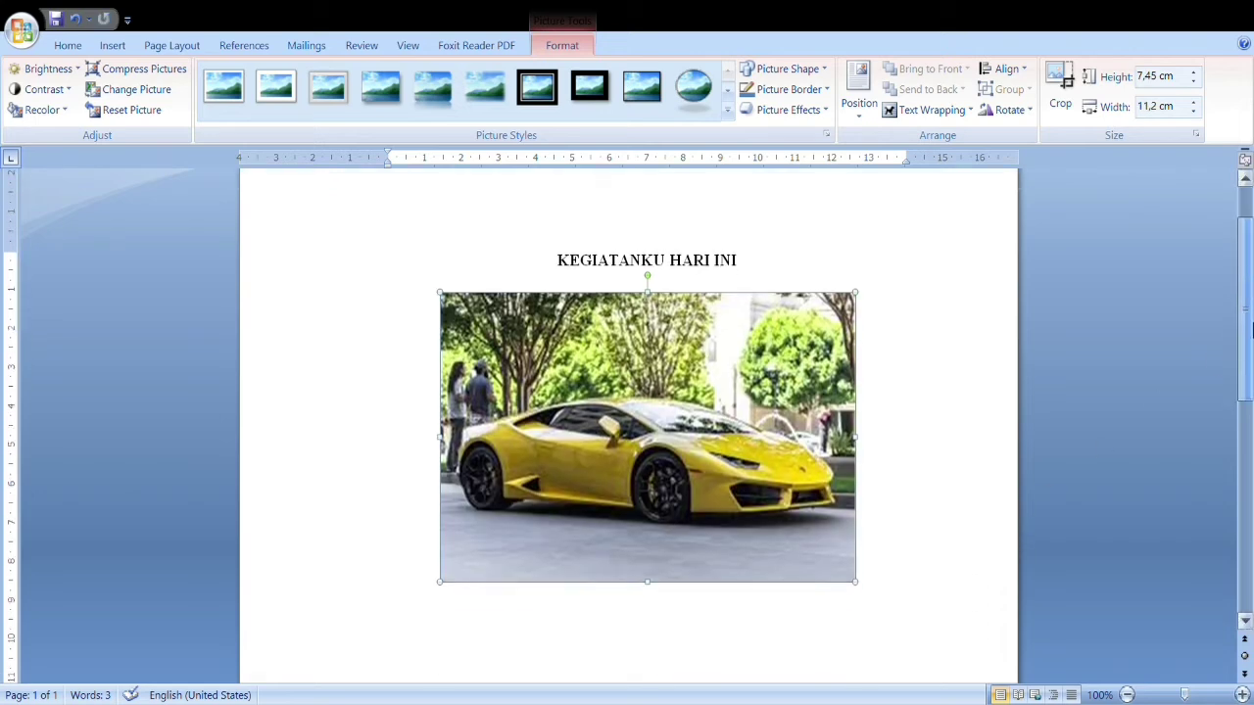
left_click(887, 442)
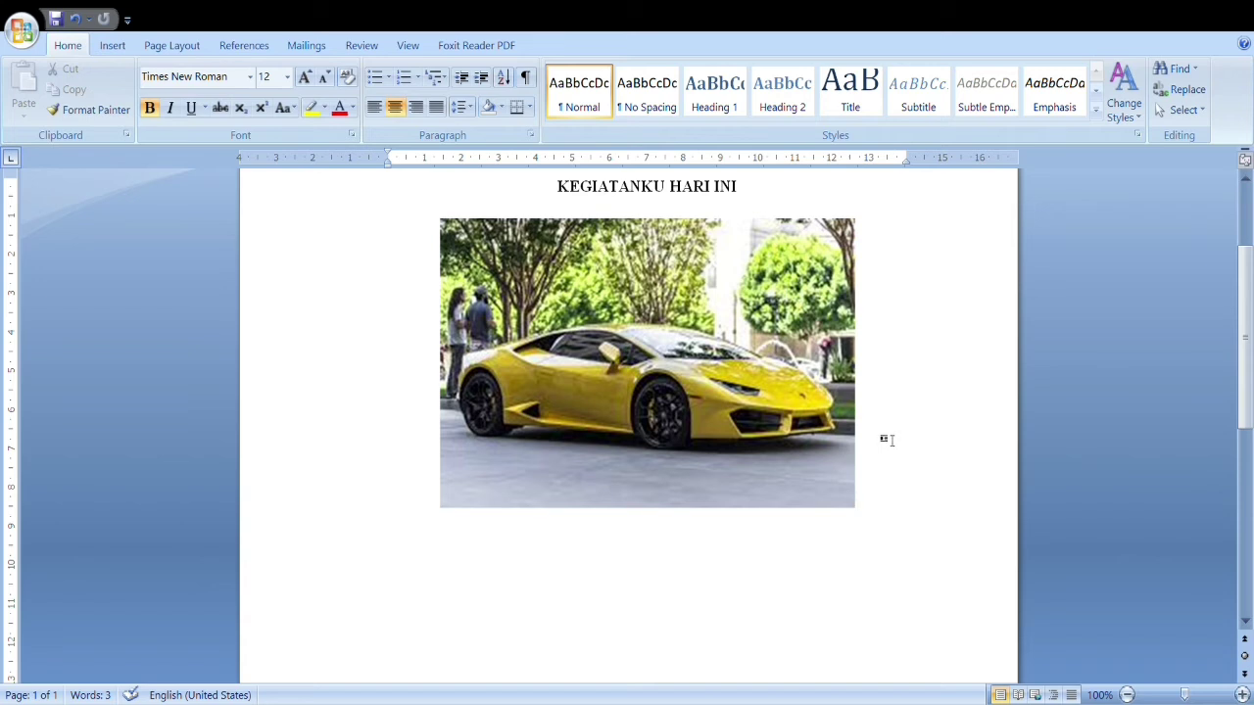
Below the photo, type the left-aligned bold sentence 'Hari ini aku sangat bahagia, karena aku diajak ayahku berolahraga bersama.'
key("Return")
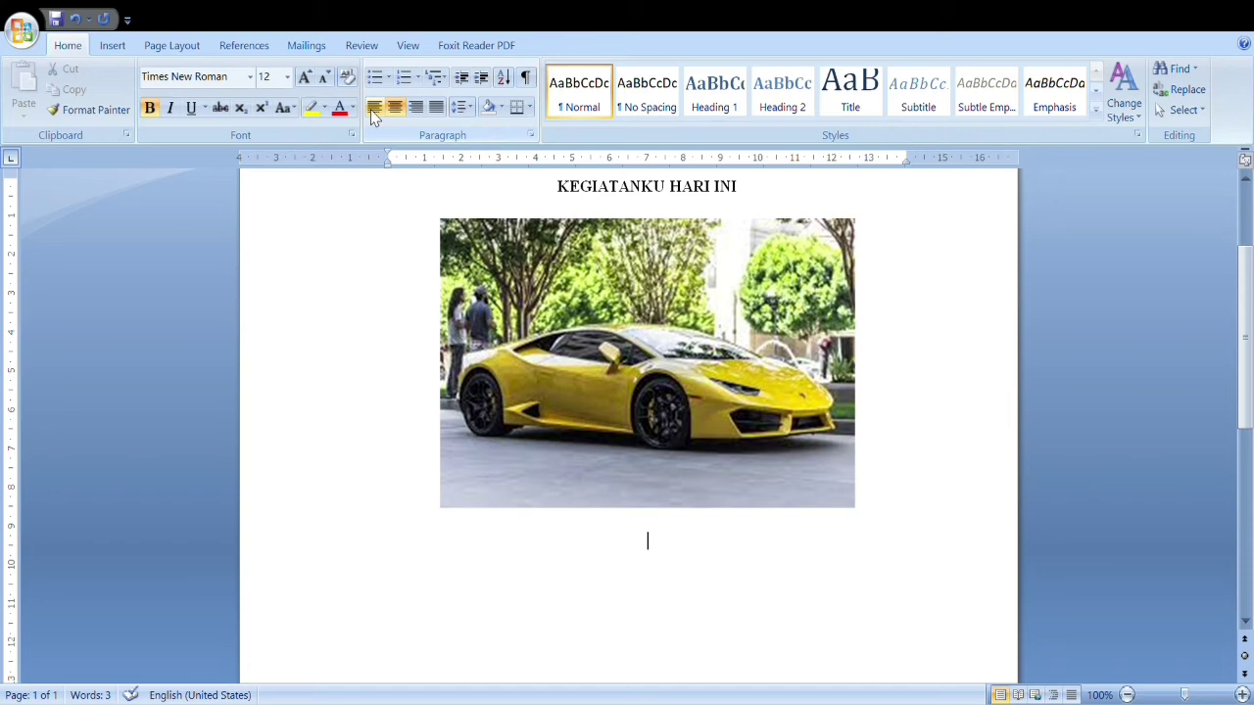
left_click(373, 110)
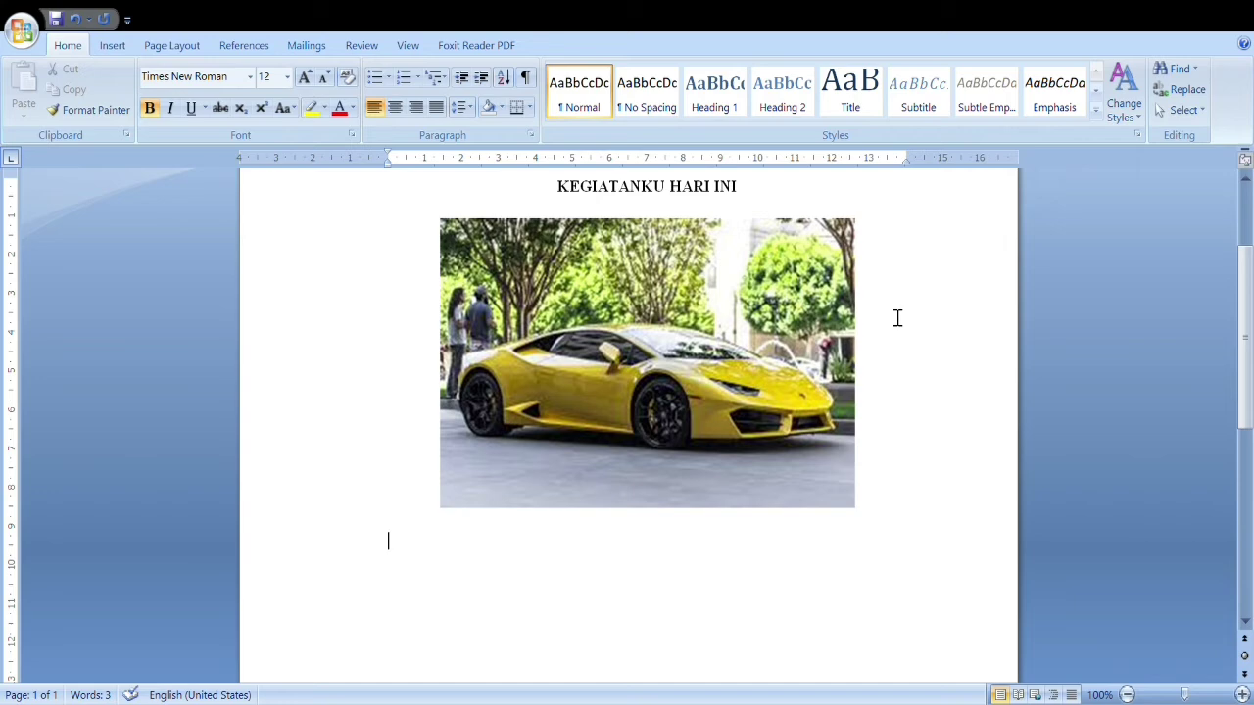
type("h")
key("BackSpace")
type("Hari")
type(" ini")
type(" aku sa")
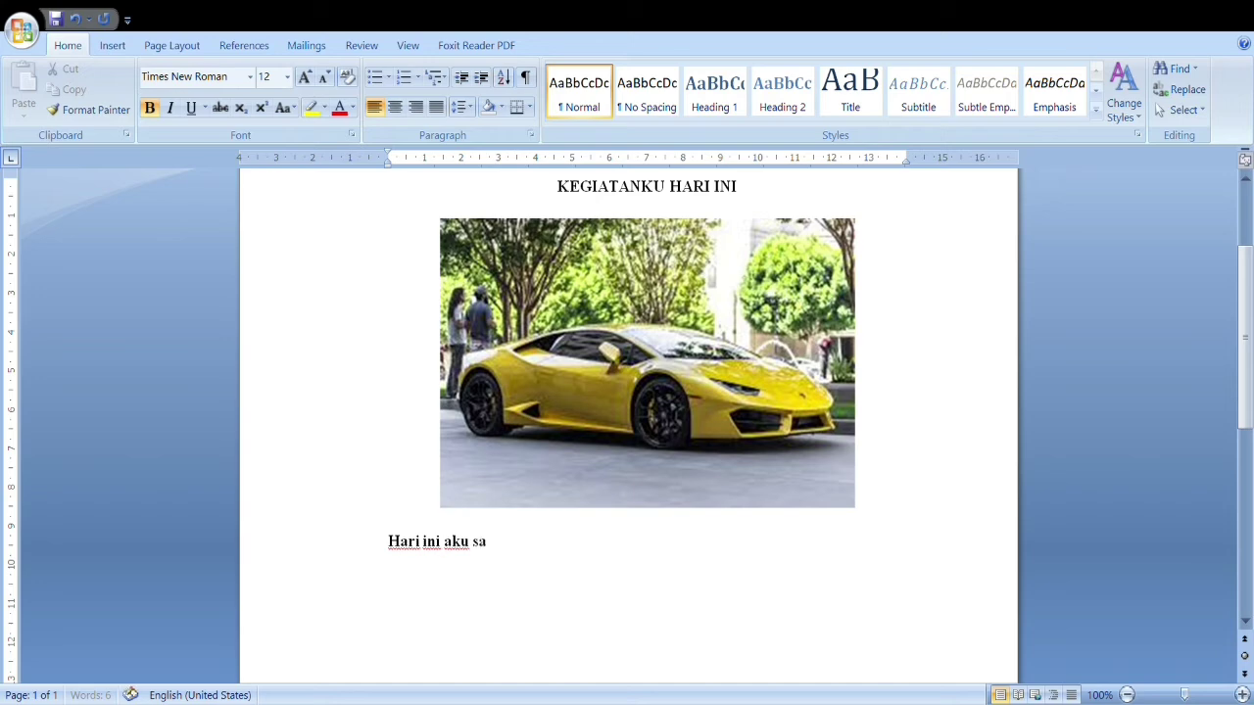
type("ngat b")
type("ahagi")
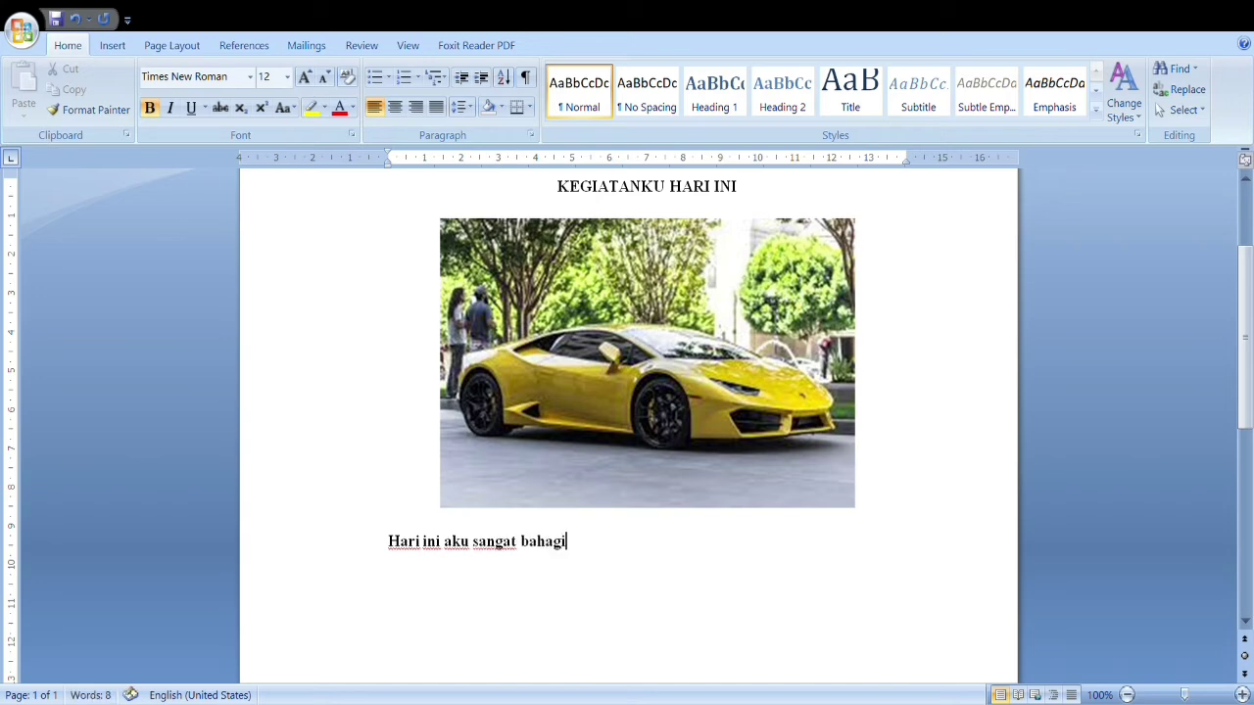
type("a, ka")
type("rena a")
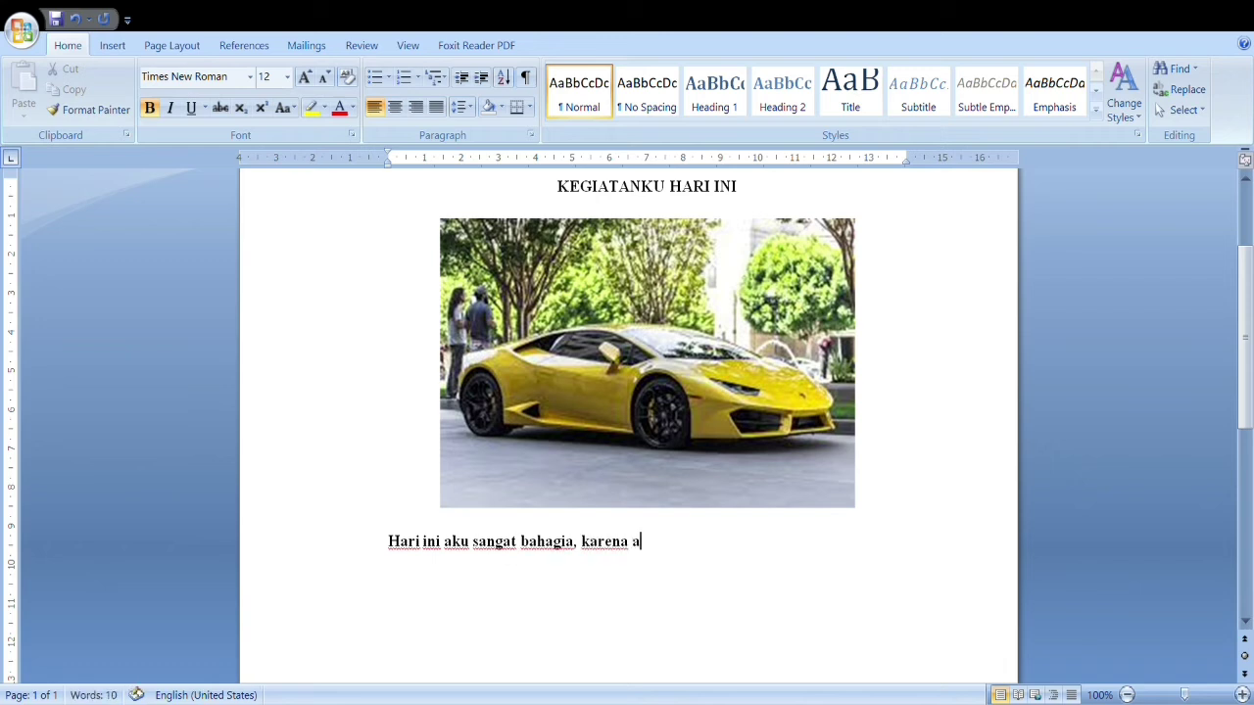
type("ku dia")
type("jak ay")
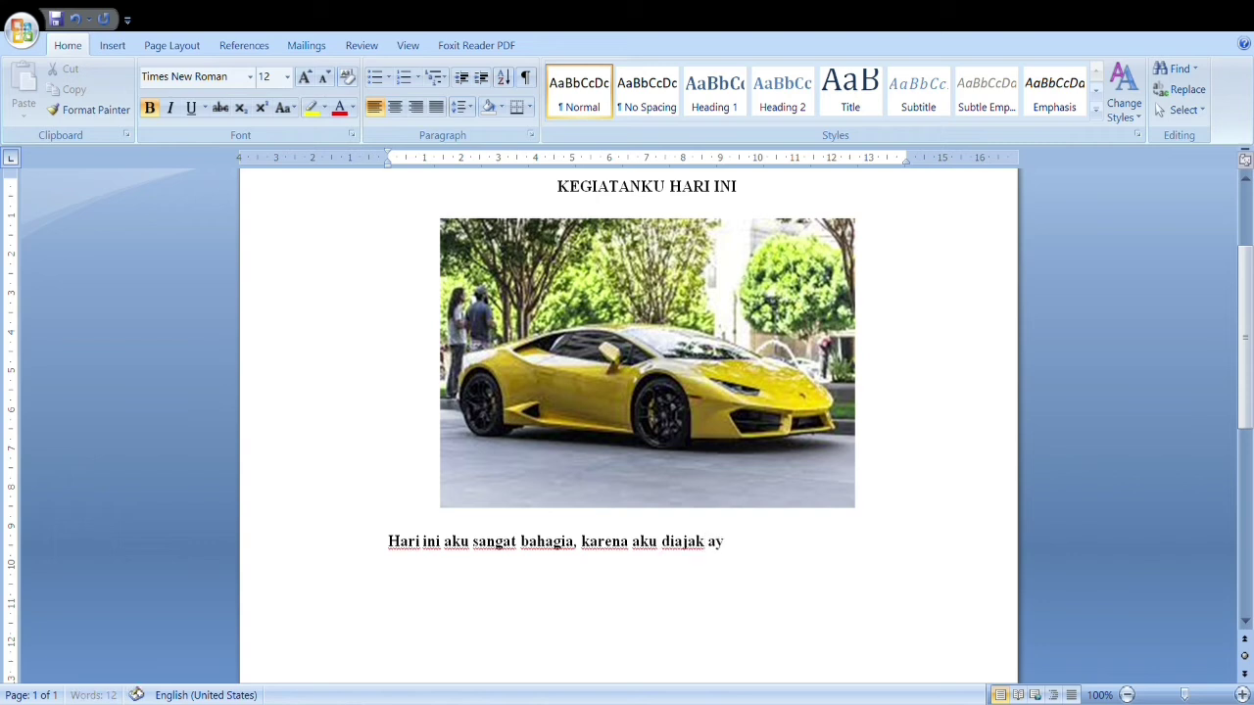
type("ahk")
type("u b")
type("er")
type("olahra")
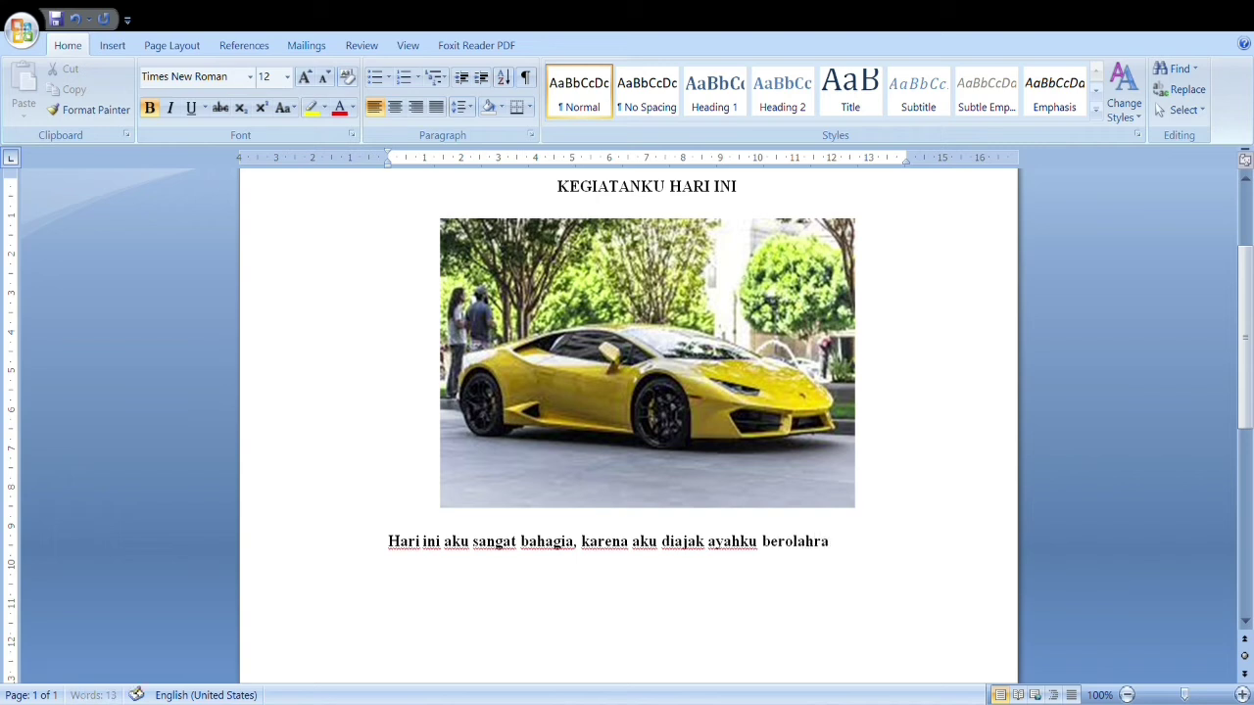
type("ga ber")
type("sama")
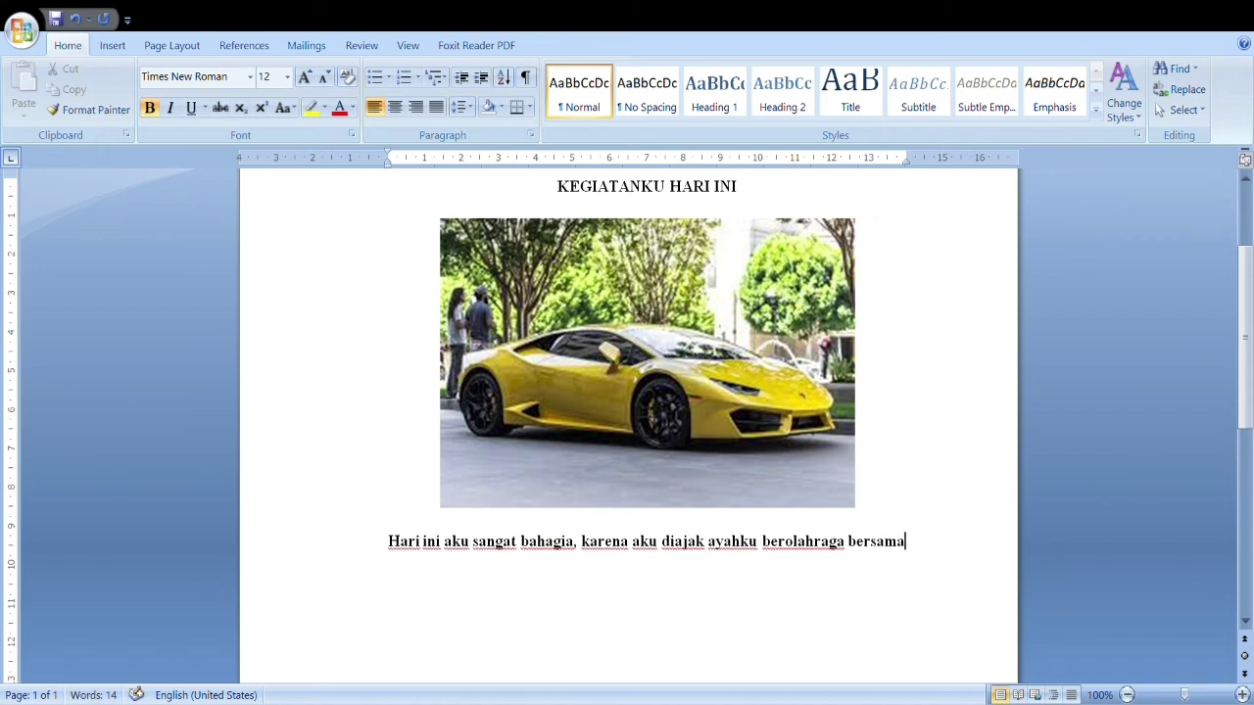
type(".")
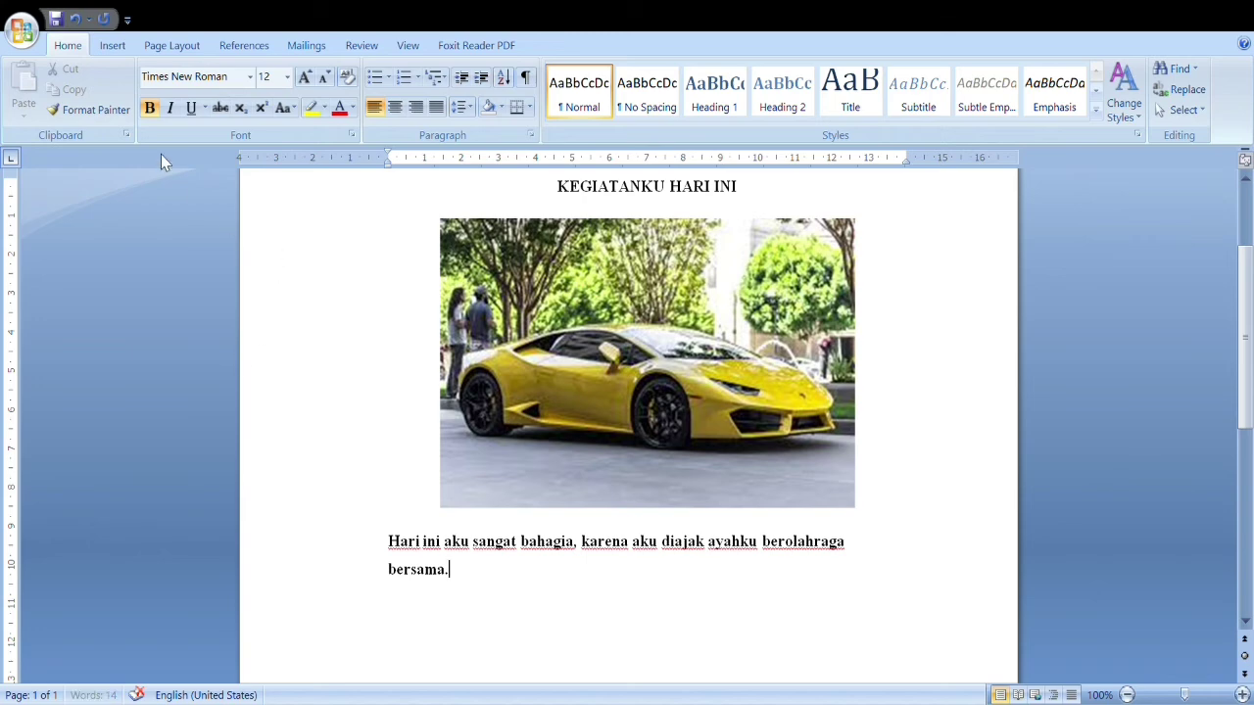
Use Save As to store the file as Word Document 'PROJECT KEGIATANKU'
left_click(18, 31)
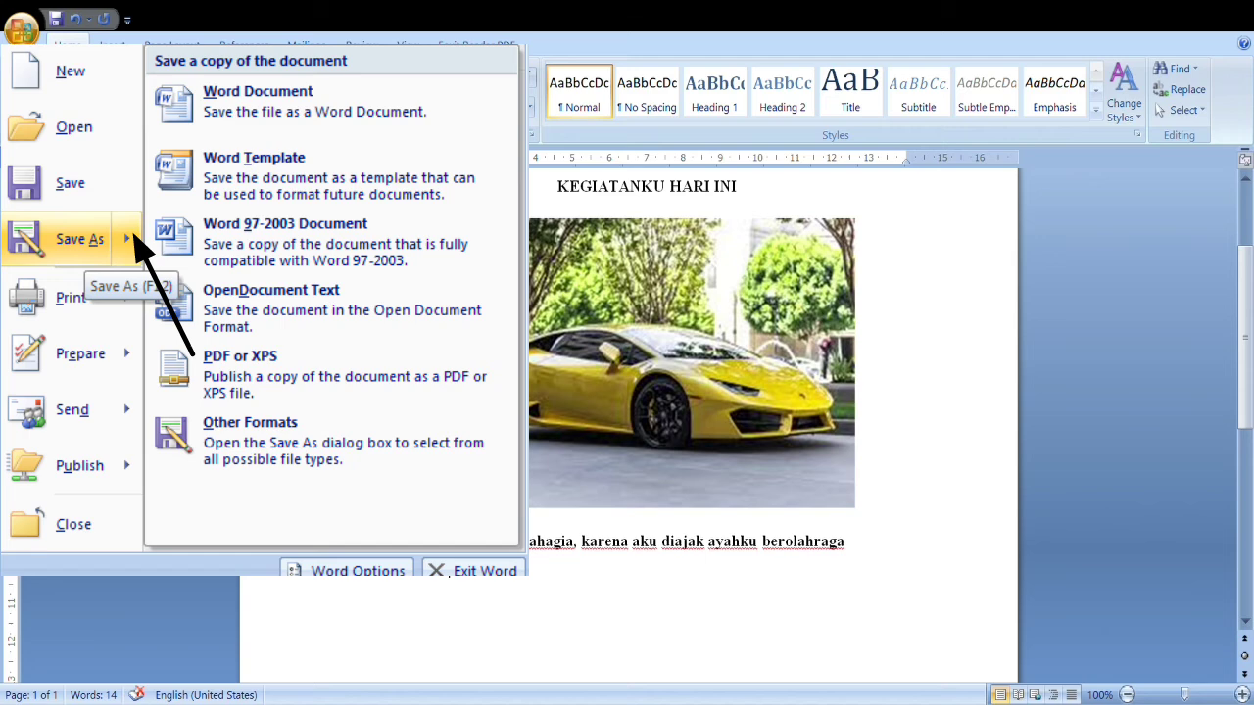
left_click(81, 239)
type("PROJECT KEGIATANKU")
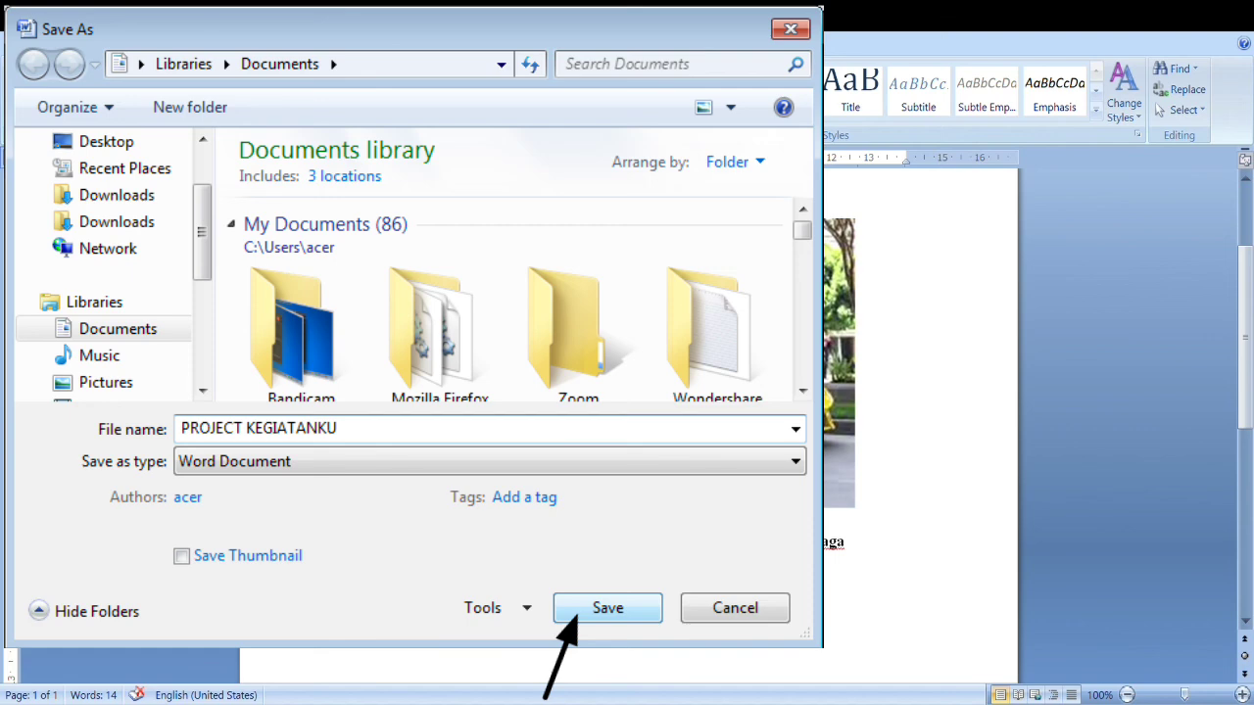
left_click(607, 609)
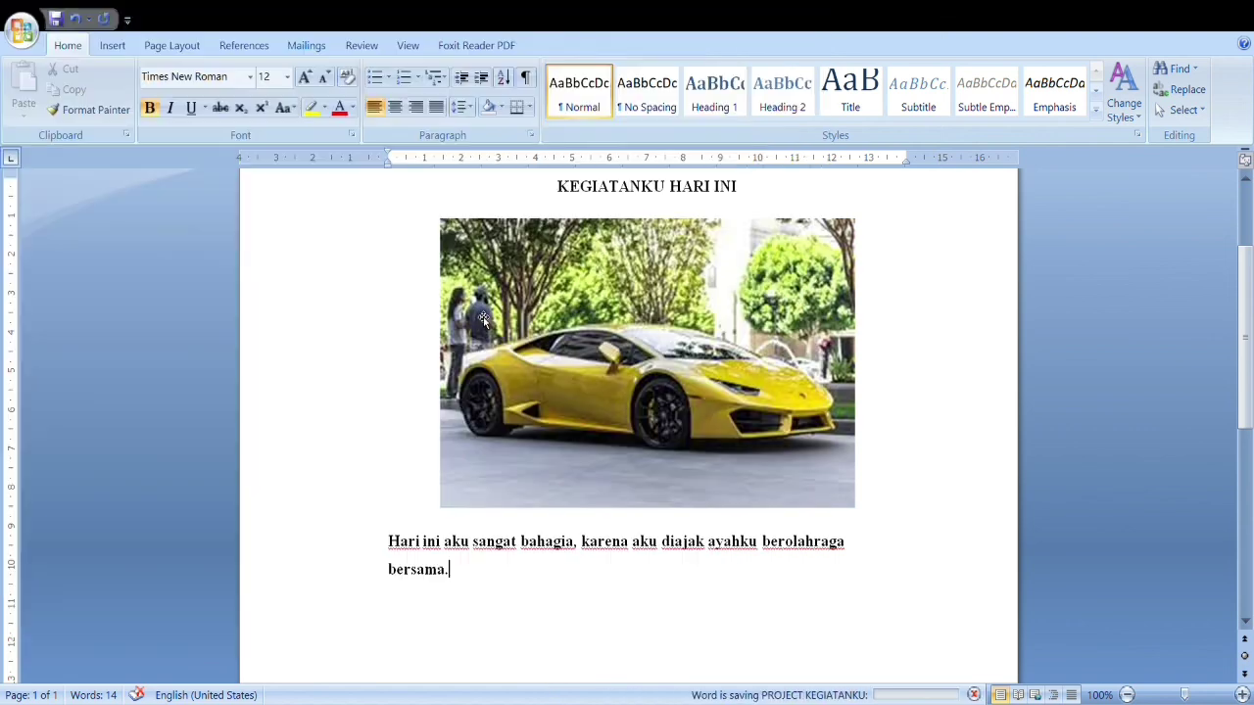